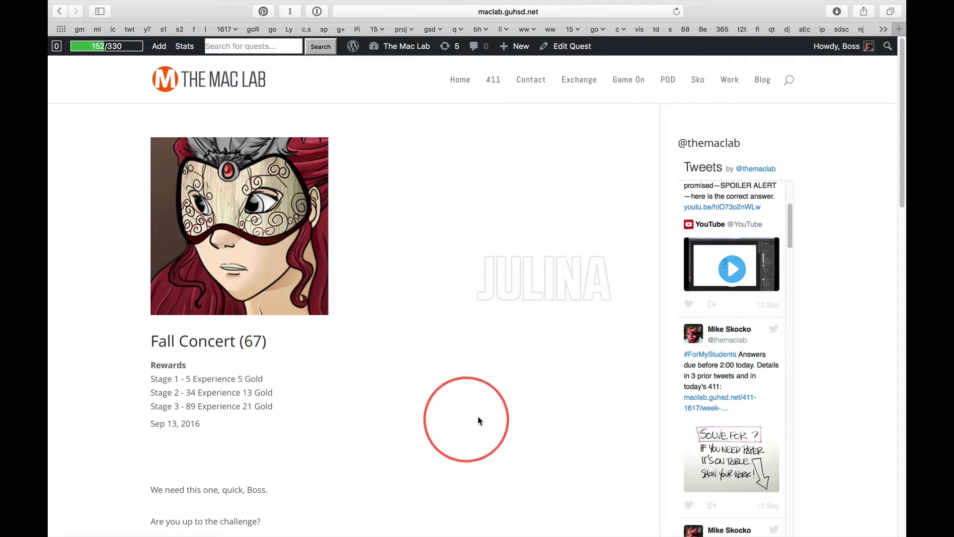
Start downloading the Design Brief's linked background image under a chosen name, with the posters folder in Documents as its location
scroll(477, 419, down, 10)
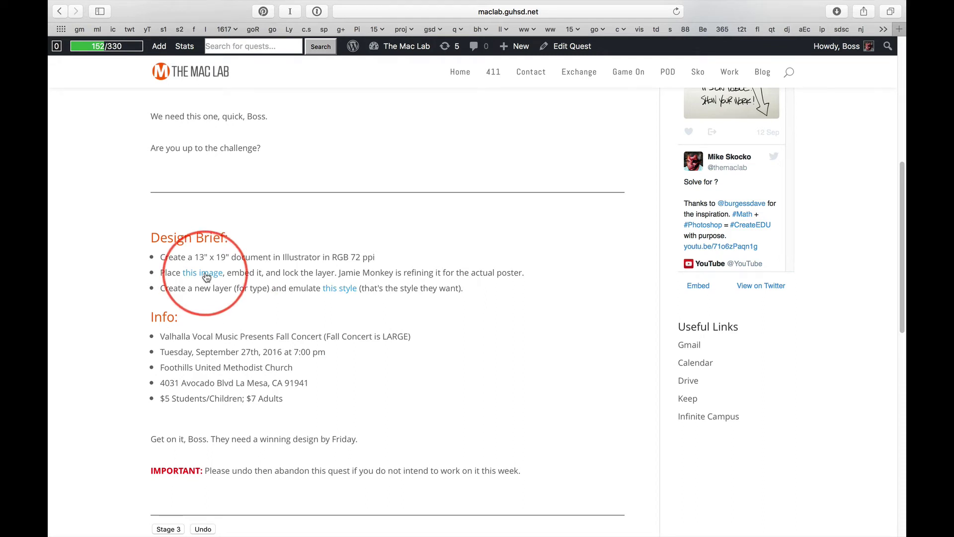
right_click(206, 276)
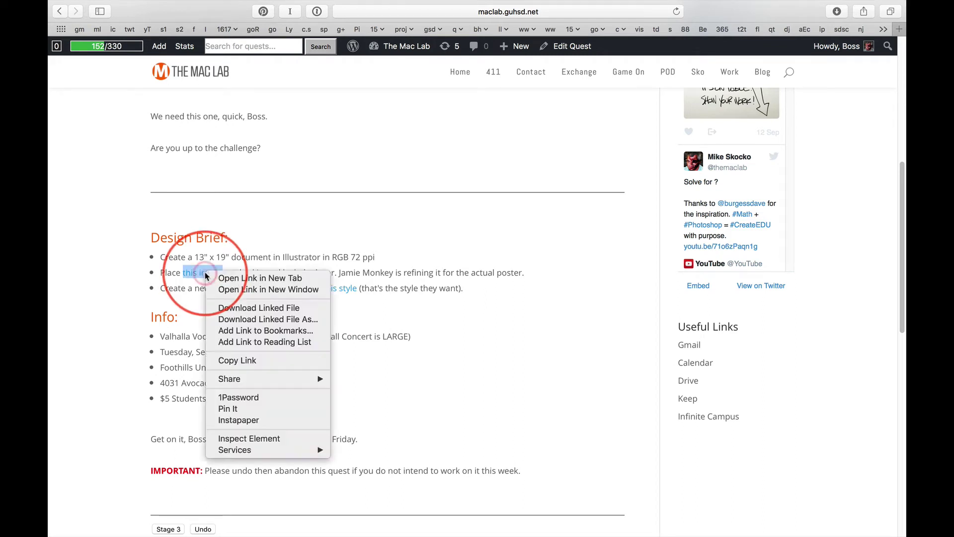
click(308, 319)
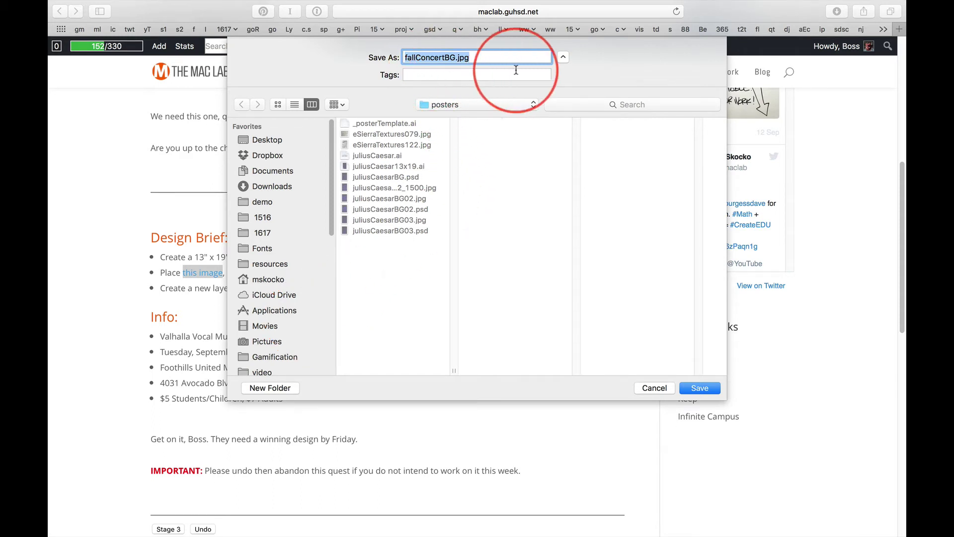
click(263, 172)
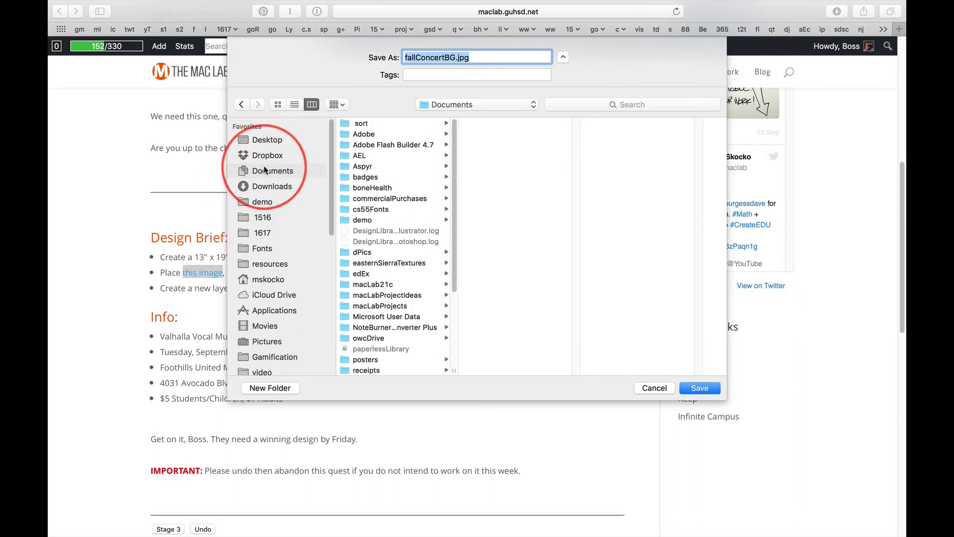
scroll(382, 338, down, 2)
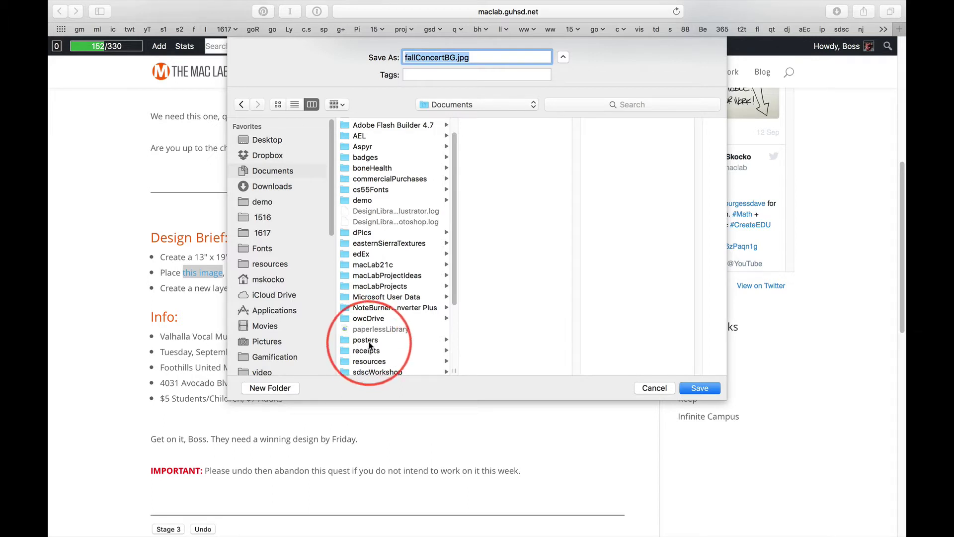
click(346, 342)
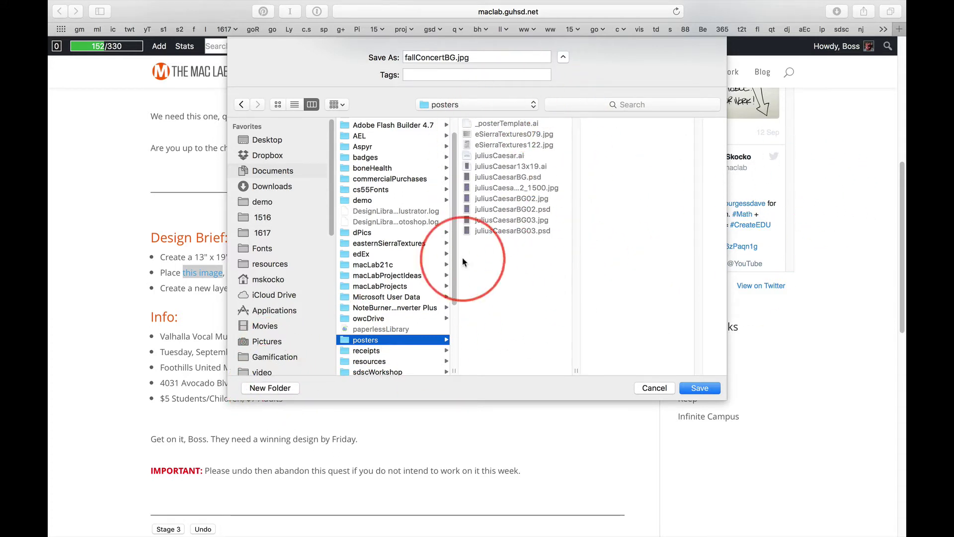
Create a fallConcert folder inside posters and save fallConcertBG.jpg in it
click(277, 388)
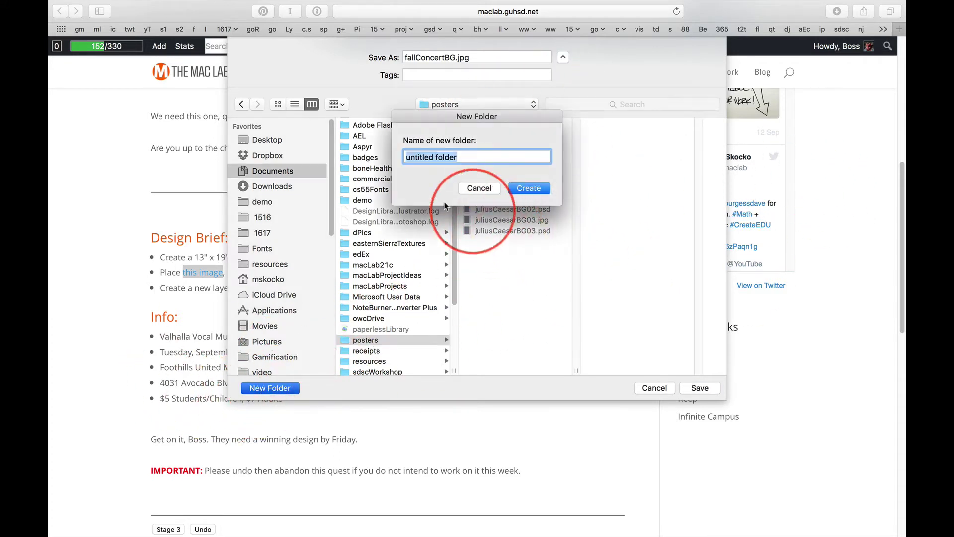
text(f)
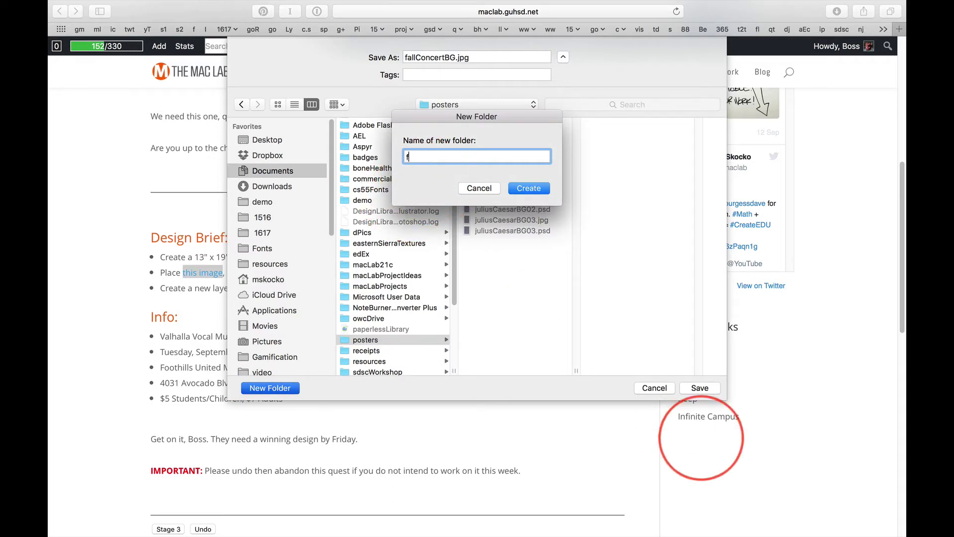
text(allCo)
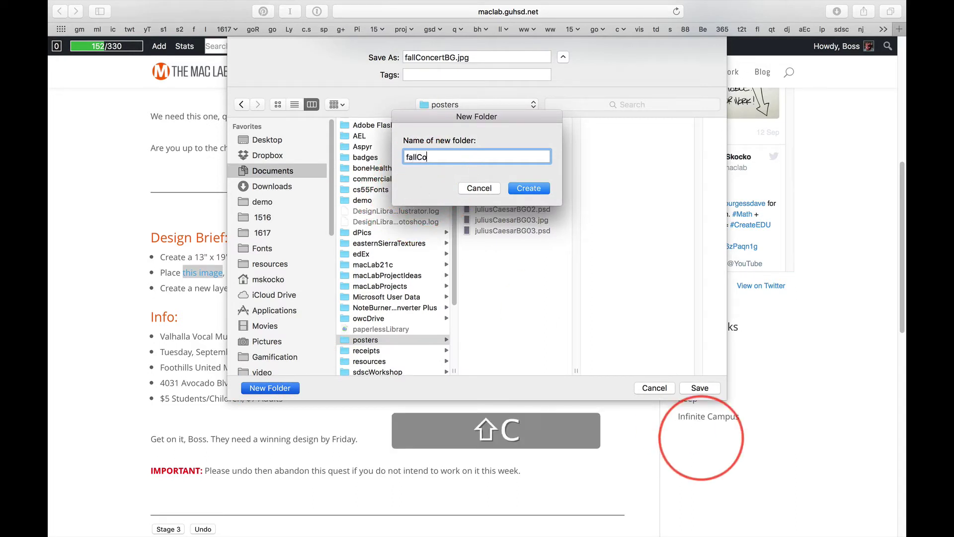
text(ncert)
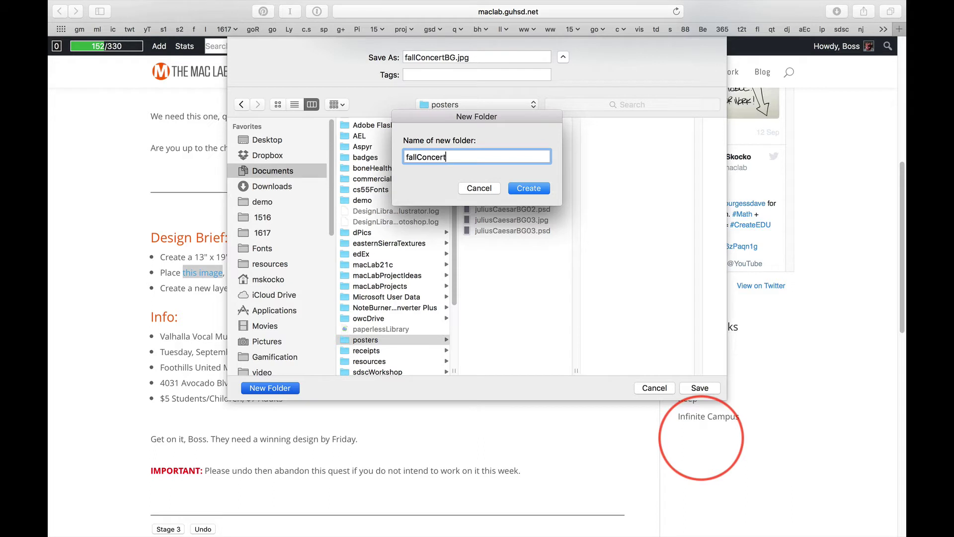
click(528, 188)
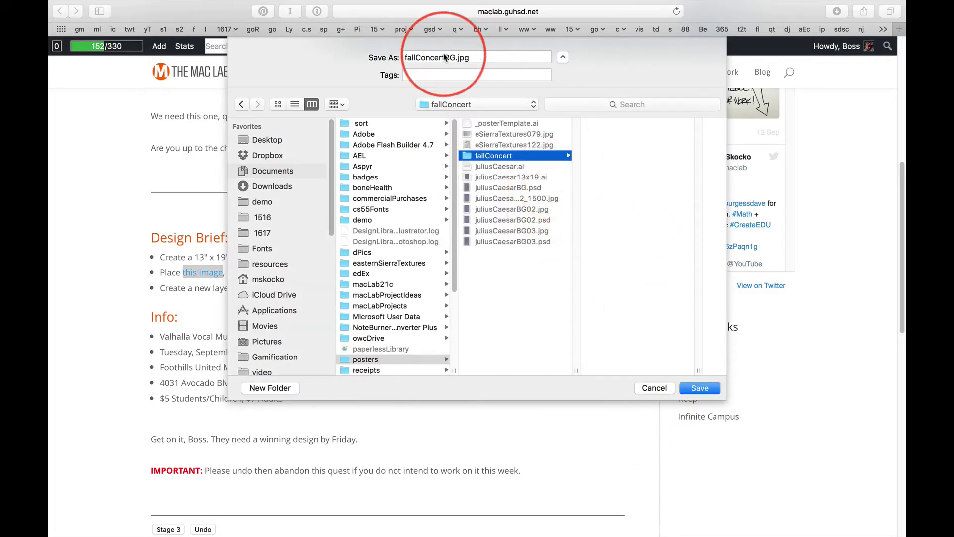
click(700, 388)
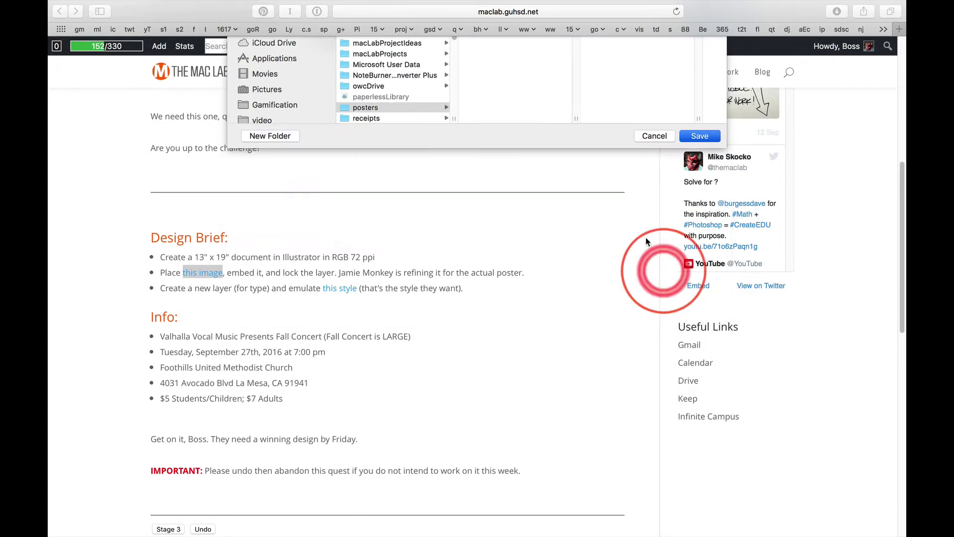
click(474, 239)
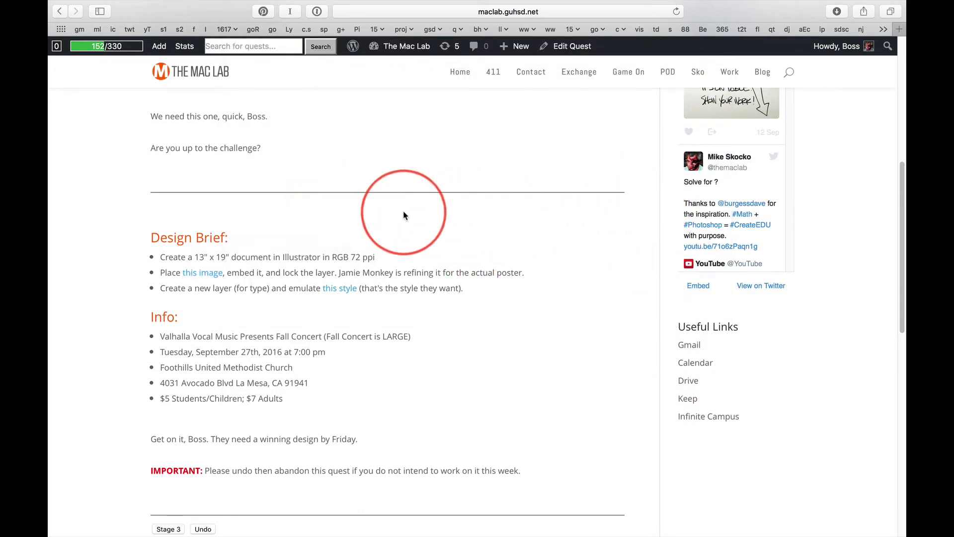
Switch to Illustrator and start a new document
key(super+Tab)
key(super+Tab)
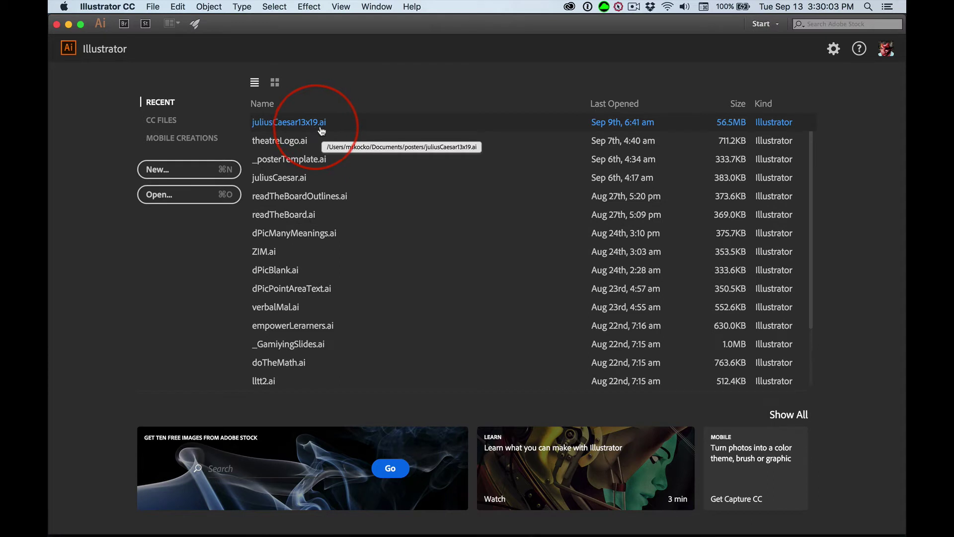
click(150, 7)
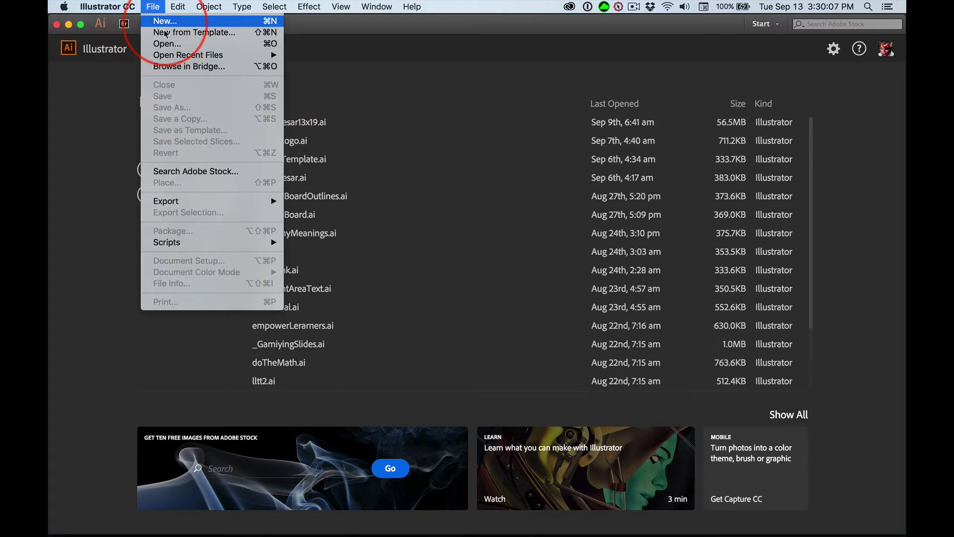
click(94, 228)
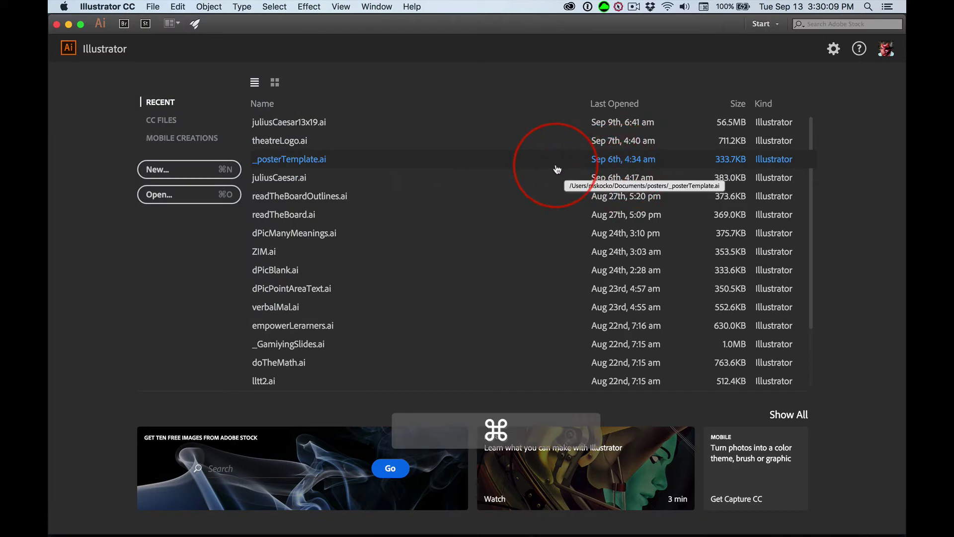
key(super+n)
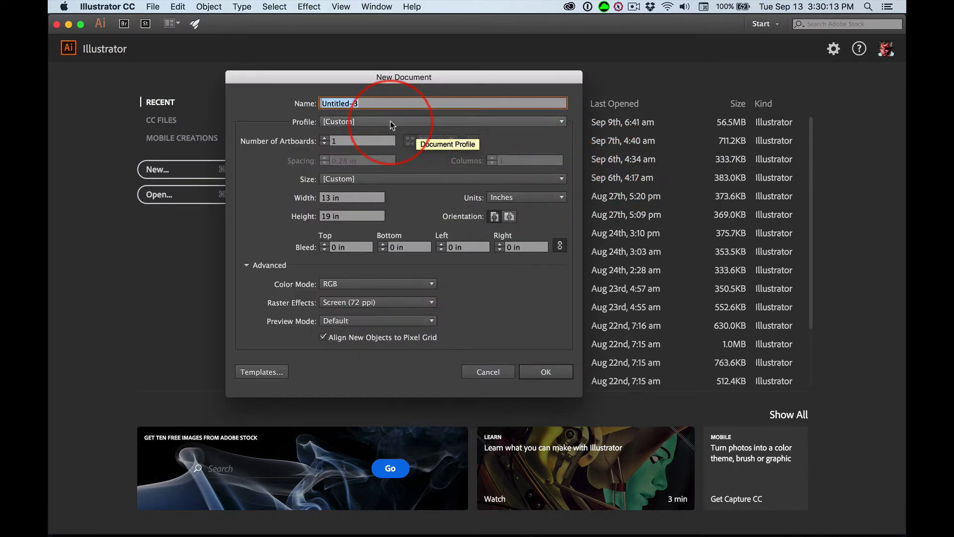
Apply the Print profile to the new document and expand its advanced settings
click(245, 265)
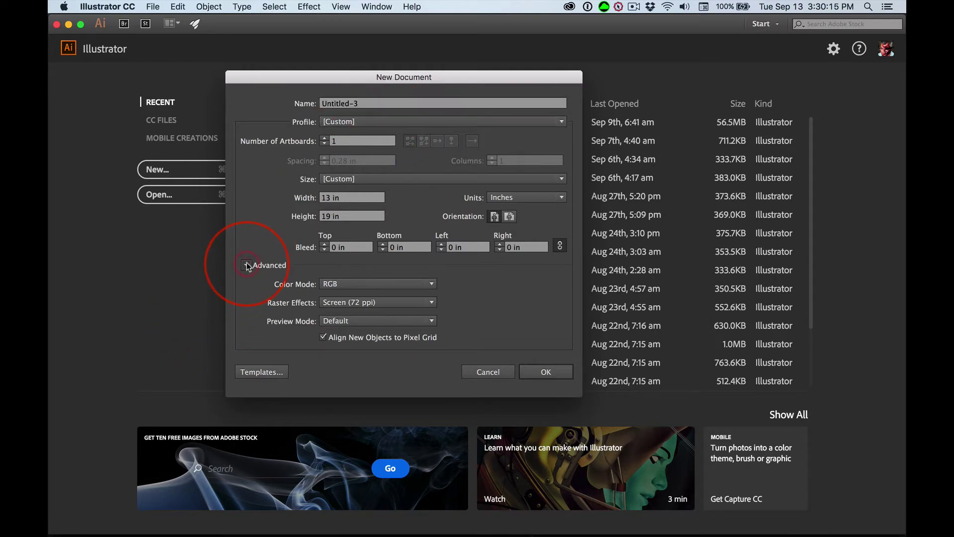
click(366, 122)
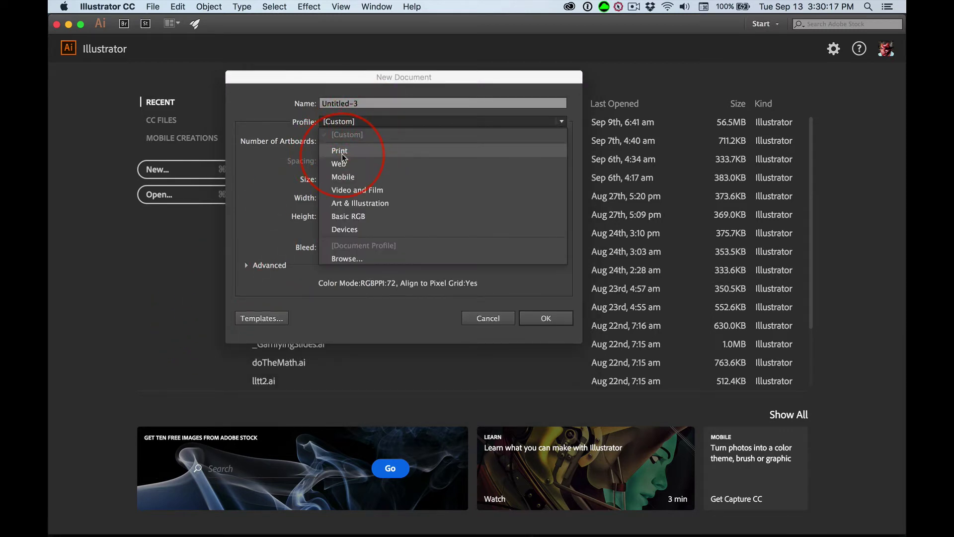
click(348, 135)
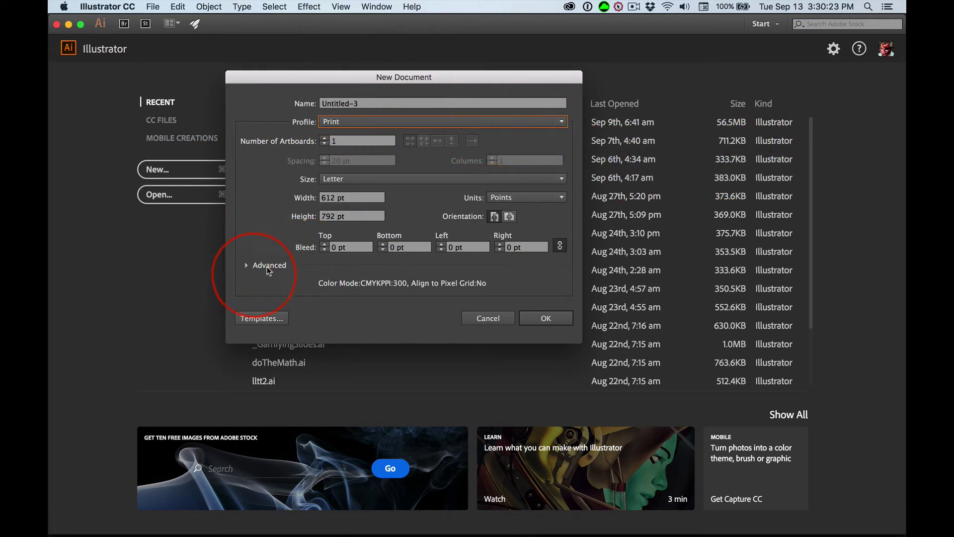
click(246, 265)
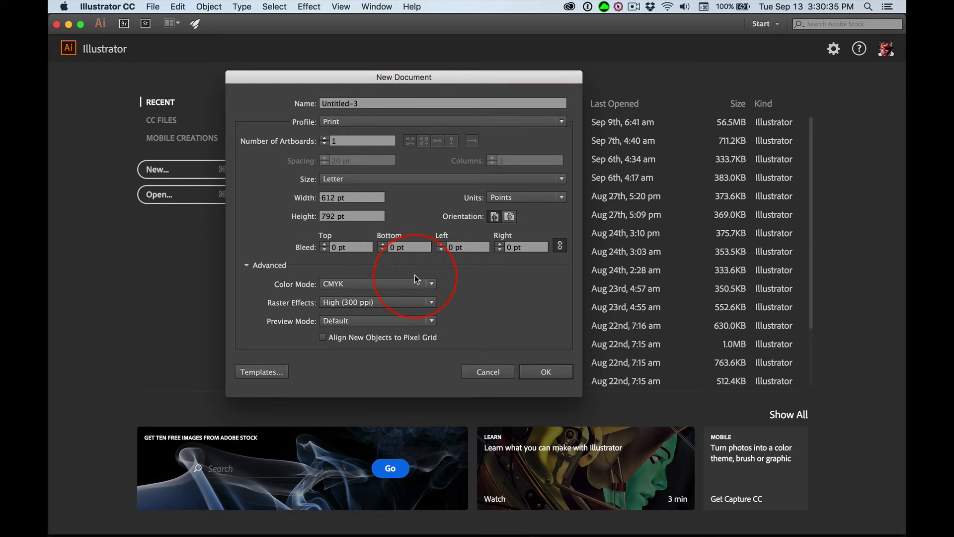
Choose the Web profile for the new document and set its units to inches
click(350, 122)
click(341, 162)
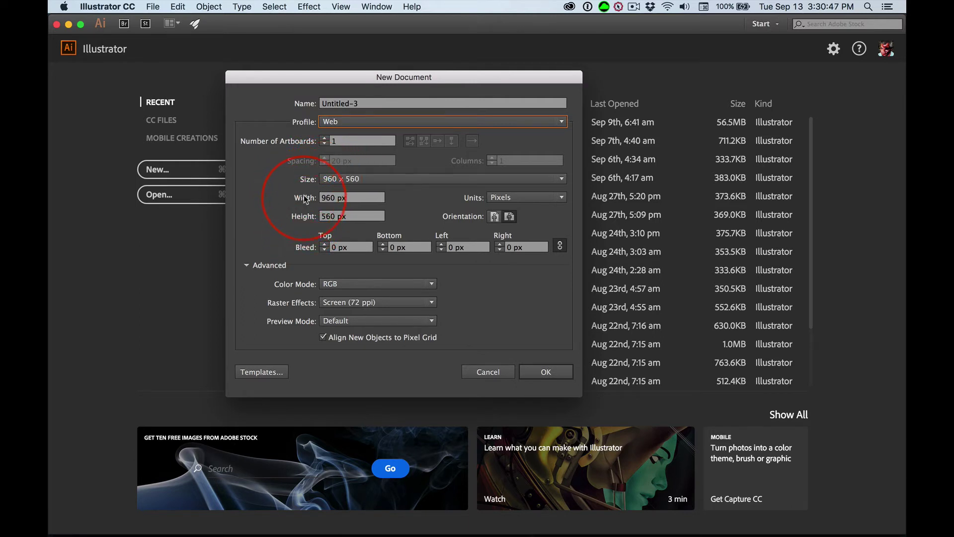
click(514, 197)
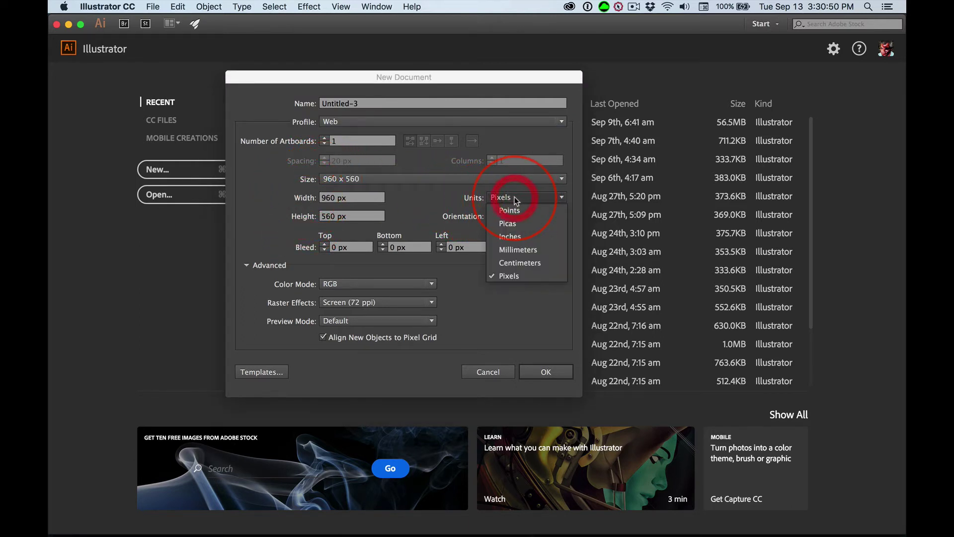
click(516, 237)
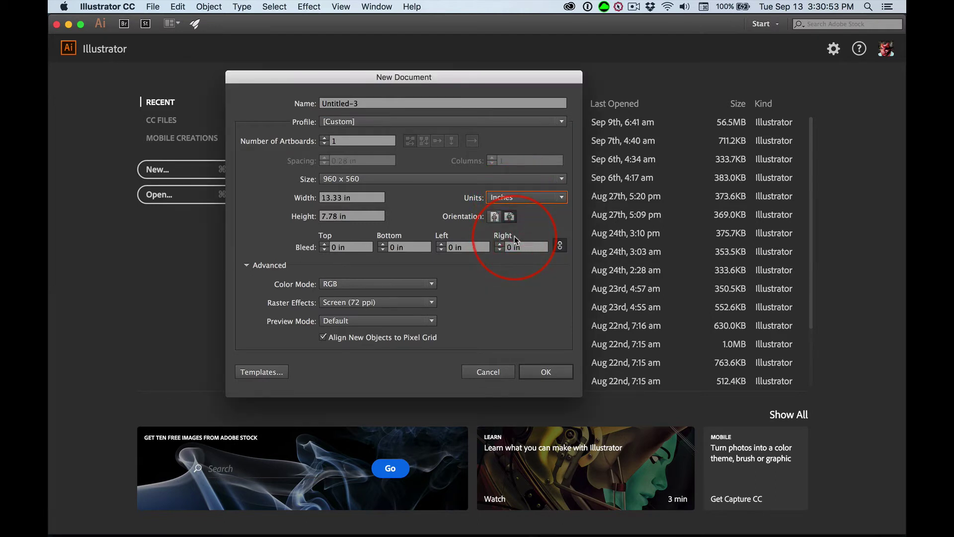
Set the new document's width to 13 in and its height to 19 in
drag(366, 197, 322, 199)
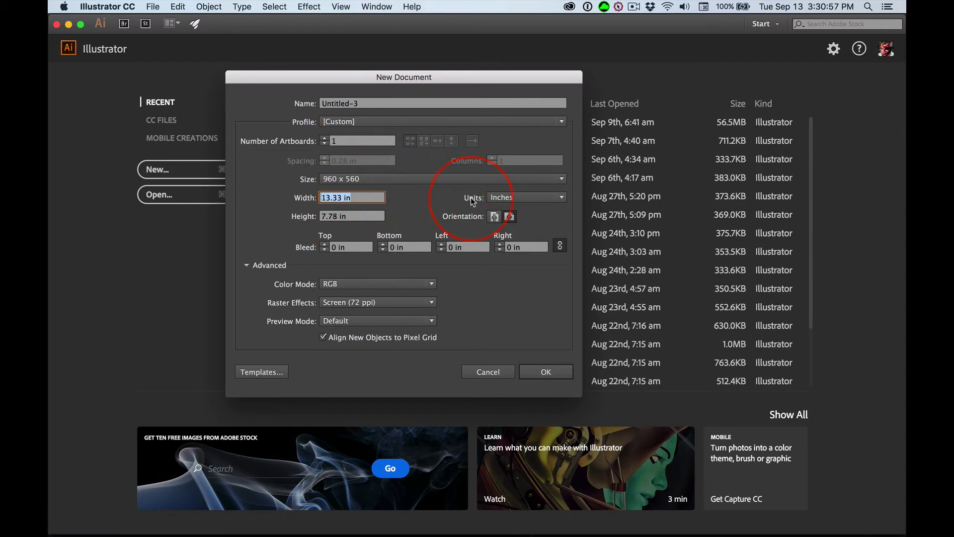
text(13)
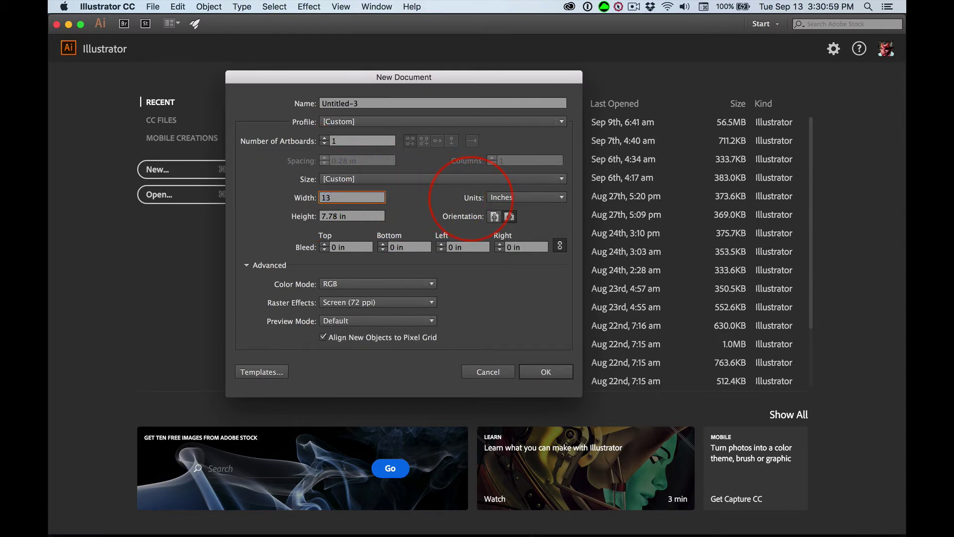
key(Tab)
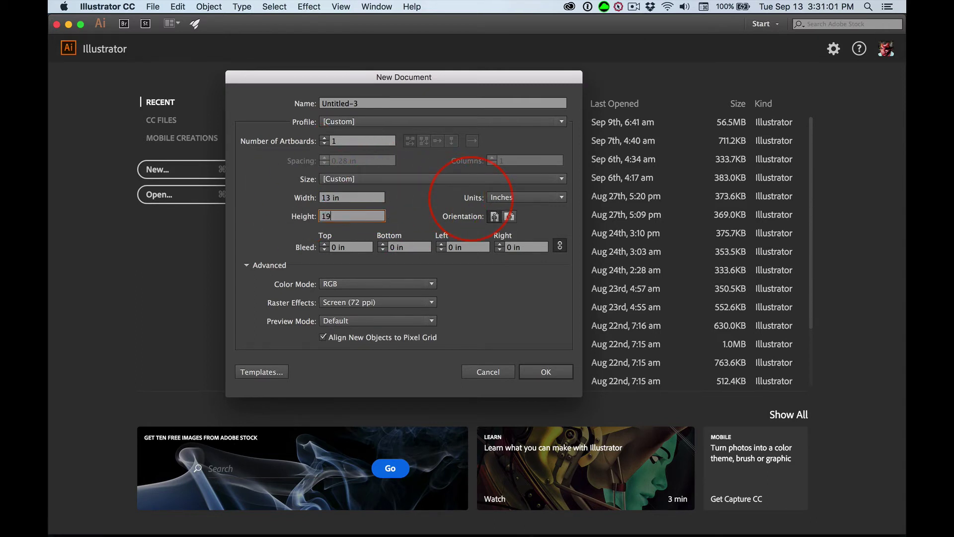
text(19)
key(Tab)
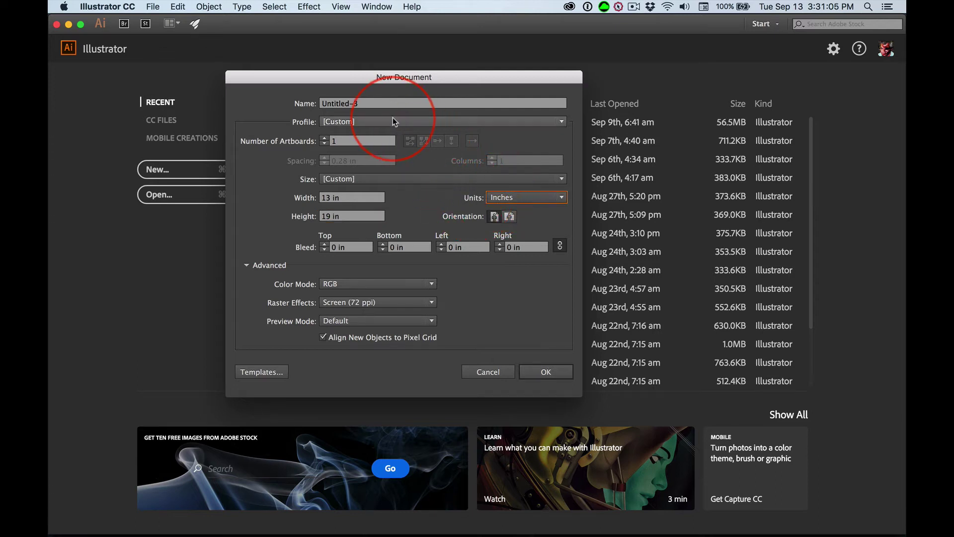
Name the new document fallConcert and create it
click(372, 108)
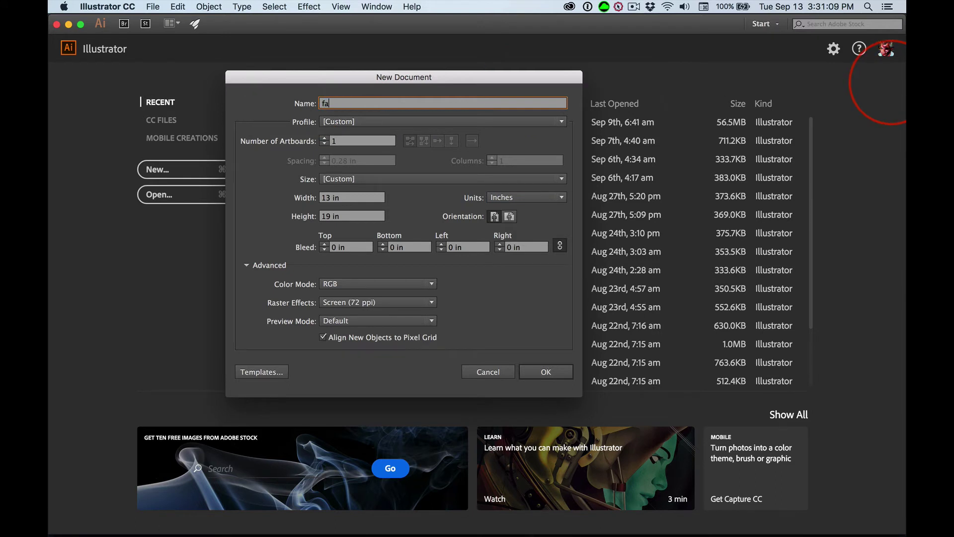
text(fallConce)
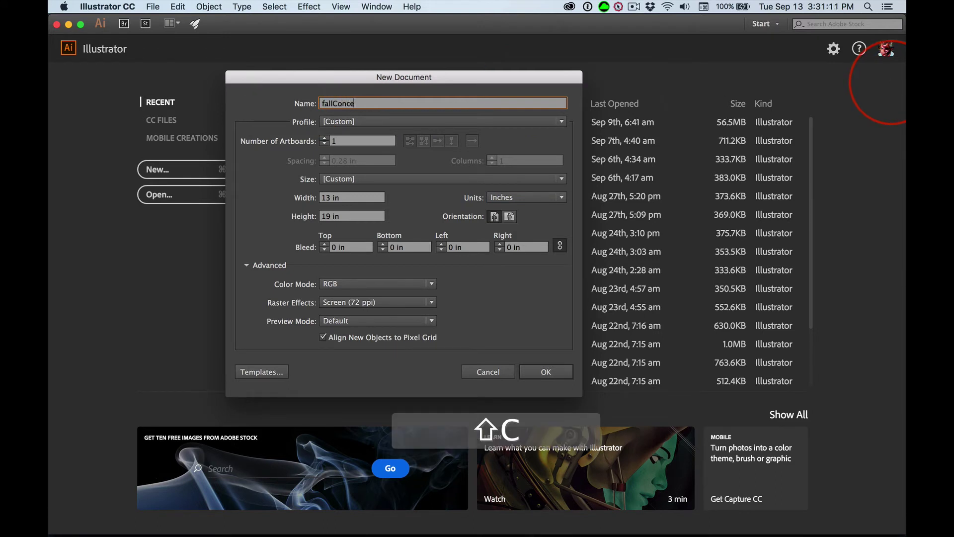
text(rt)
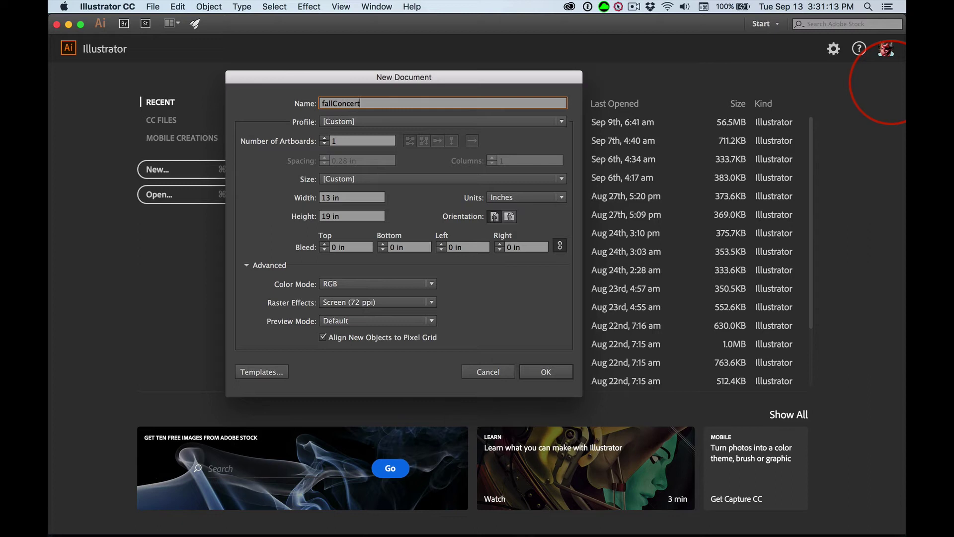
click(546, 373)
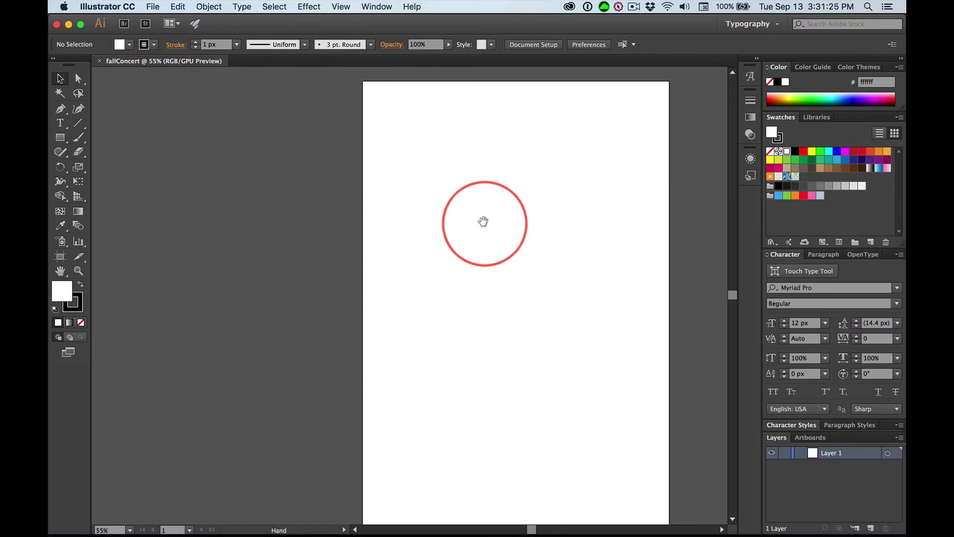
Switch to full screen mode with the menu bar and centre the artboard in the workspace
drag(484, 221, 406, 215)
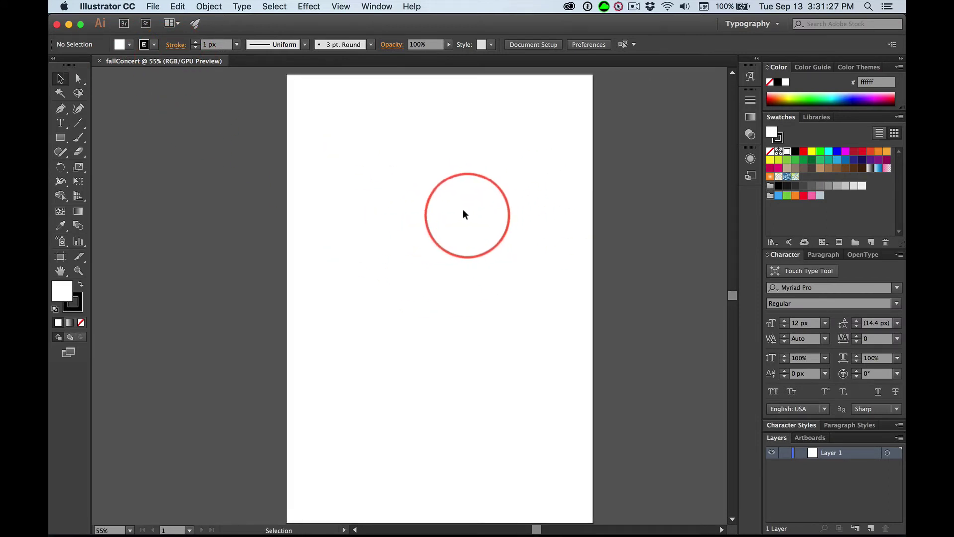
key(f)
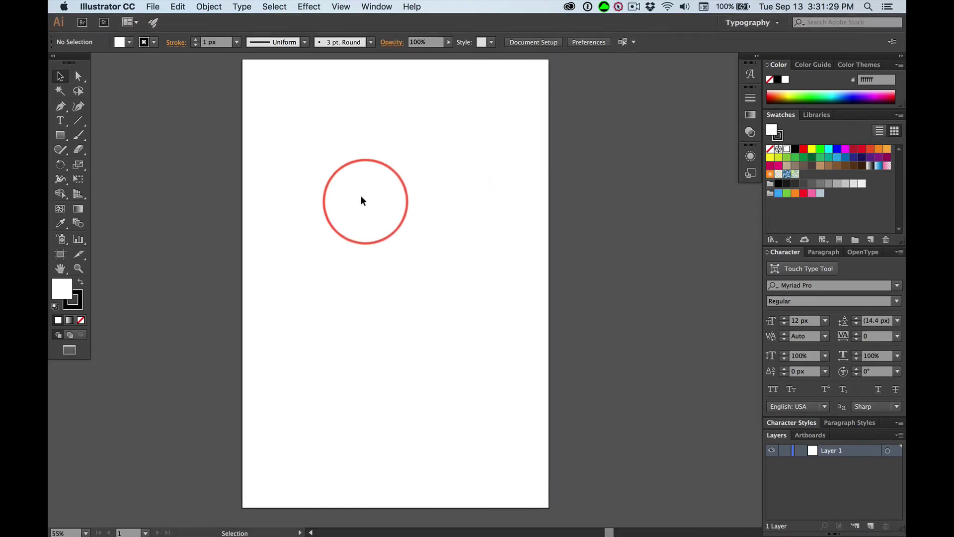
drag(364, 200, 381, 206)
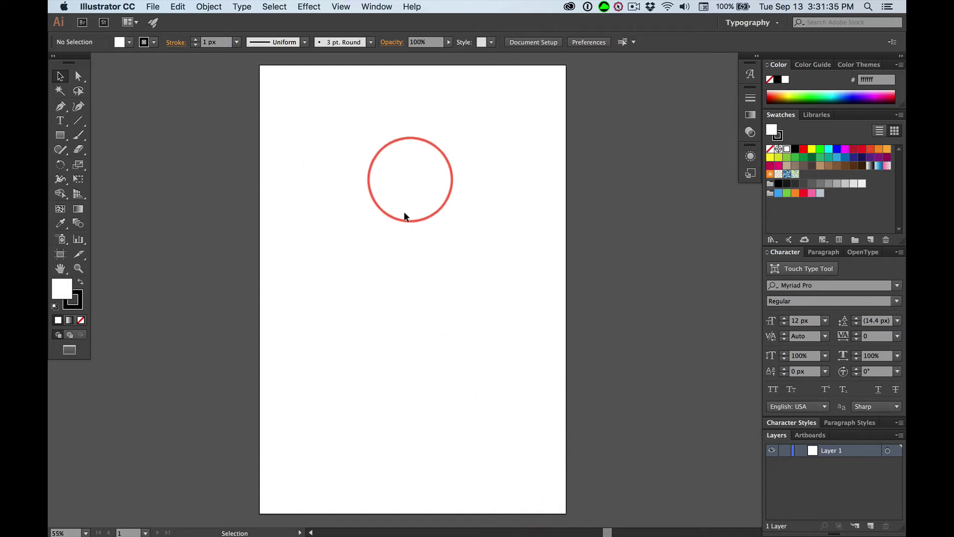
Start placing an image and list the Documents folder's contents by name in ascending order
click(153, 6)
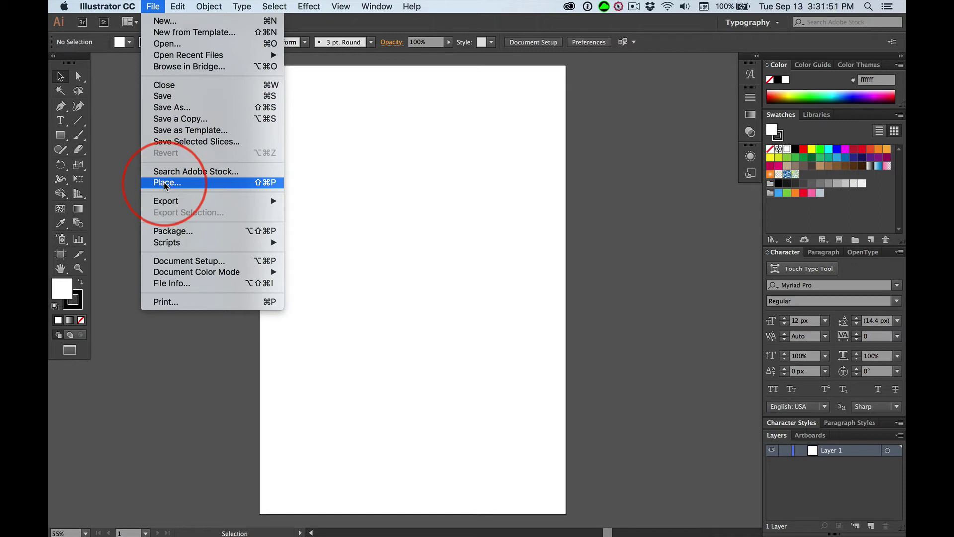
click(166, 183)
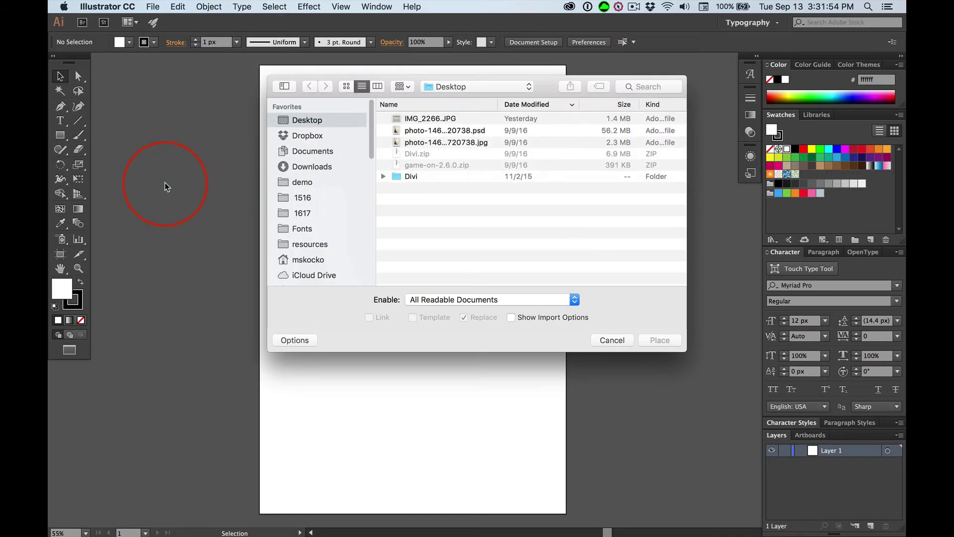
click(312, 151)
scroll(415, 264, down, 10)
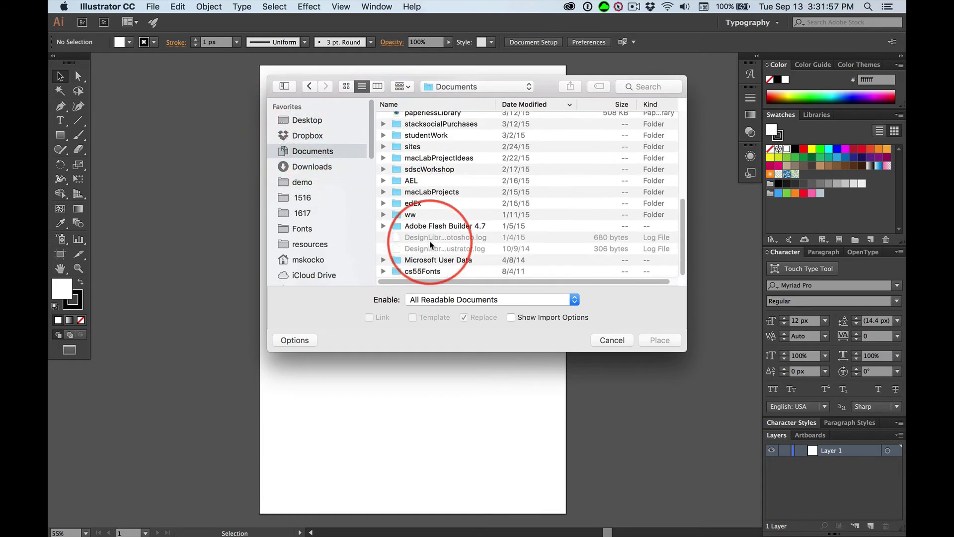
scroll(421, 160, up, 5)
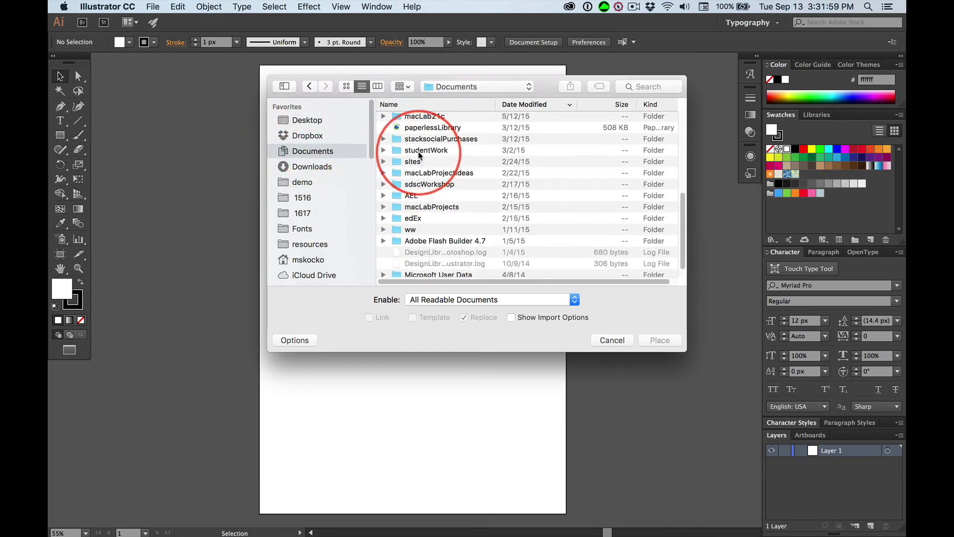
scroll(427, 229, down, 2)
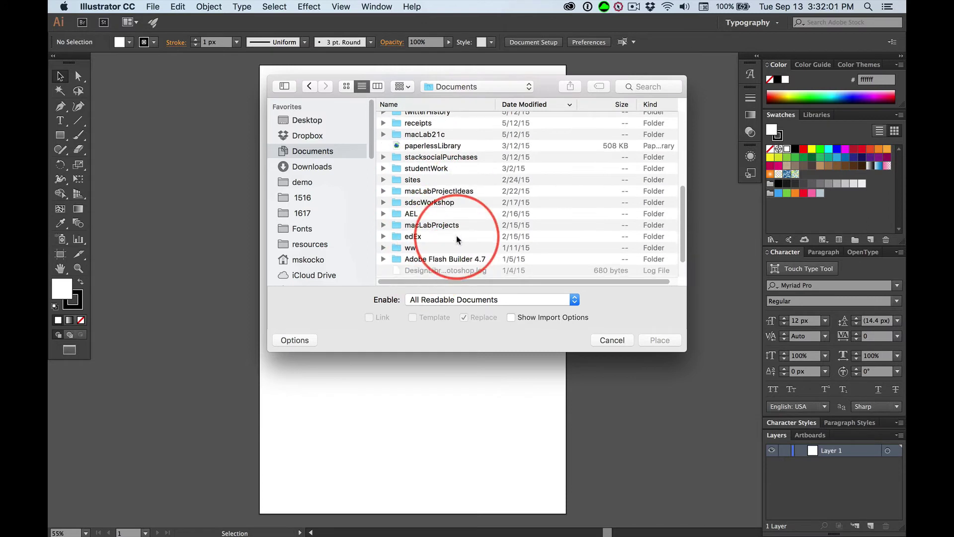
scroll(432, 159, up, 15)
click(389, 104)
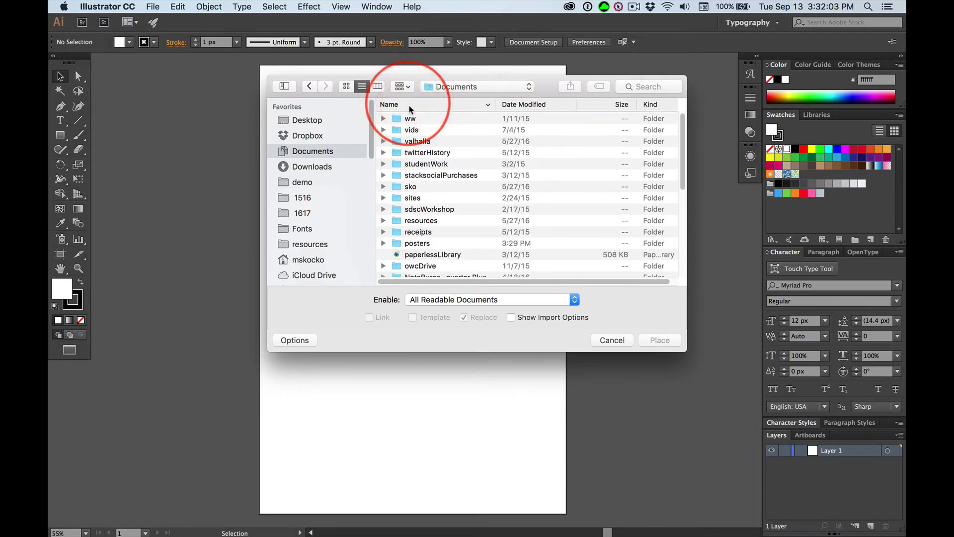
click(427, 104)
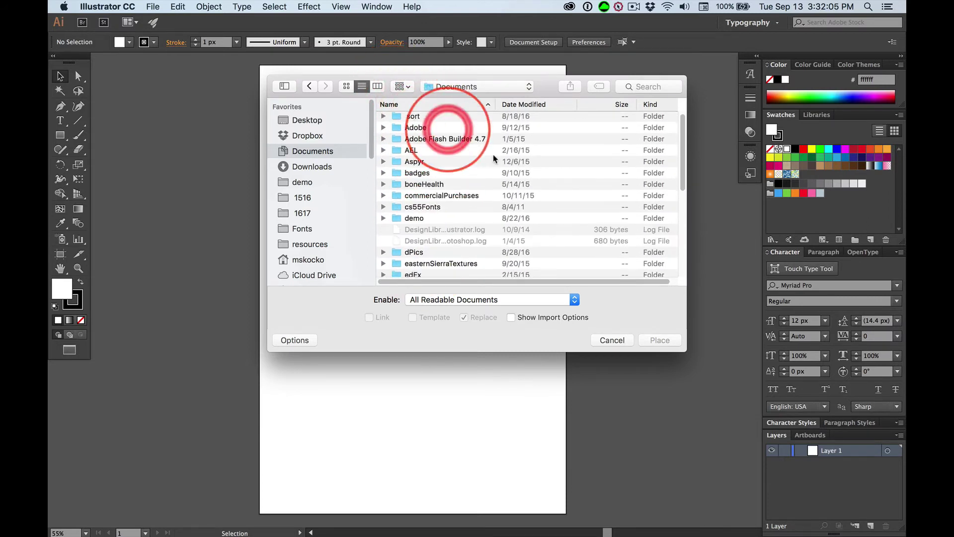
Choose fallConcertBG.jpg from the fallConcert folder inside posters as the linked image to place
scroll(441, 207, down, 3)
scroll(440, 206, down, 2)
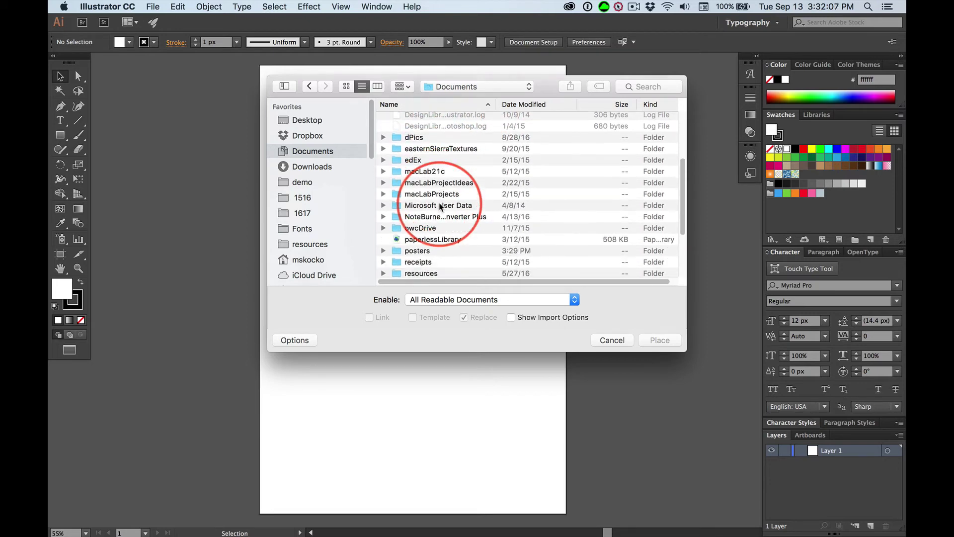
click(413, 251)
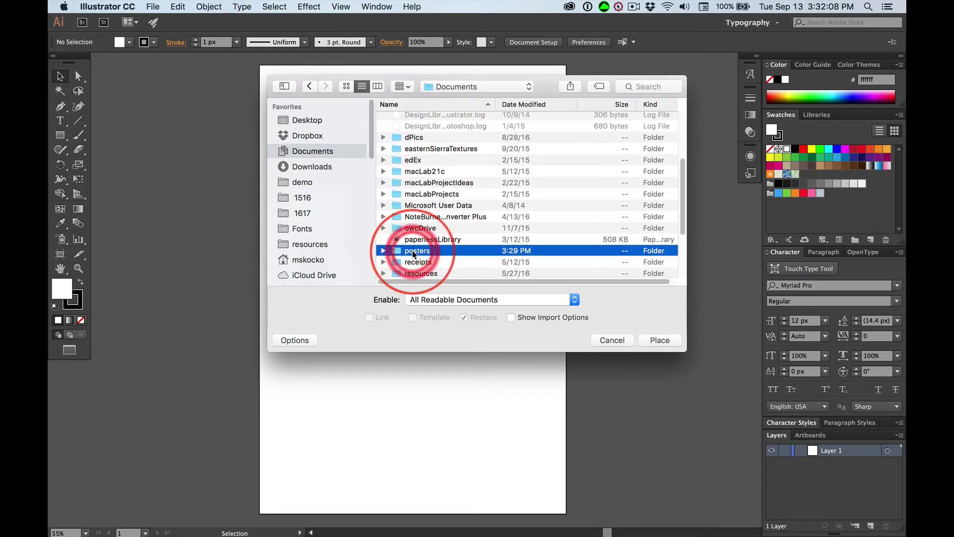
click(378, 87)
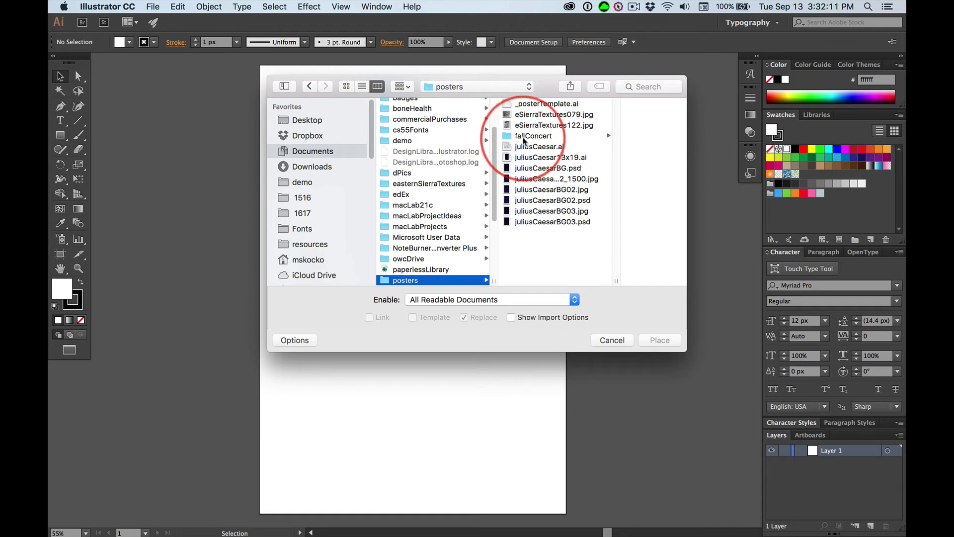
click(532, 135)
click(596, 104)
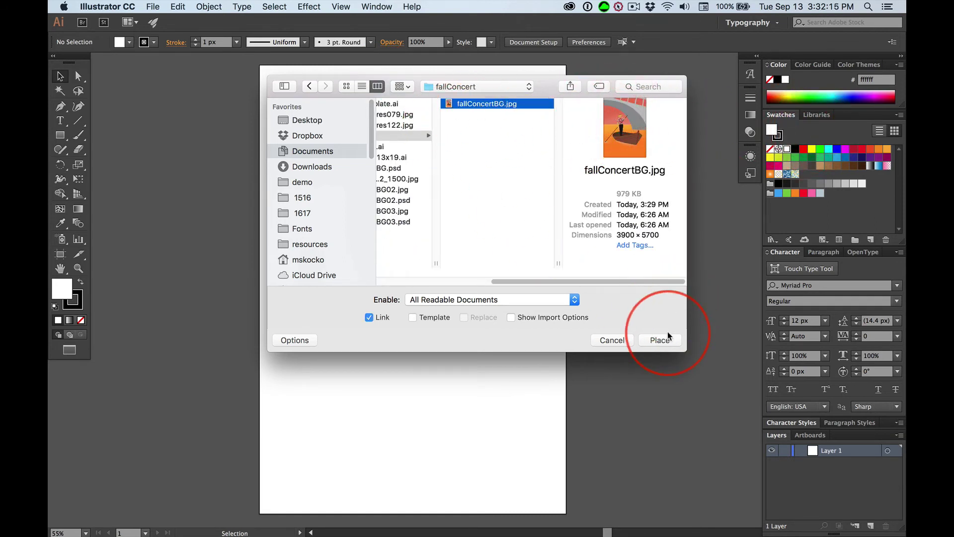
double_click(450, 103)
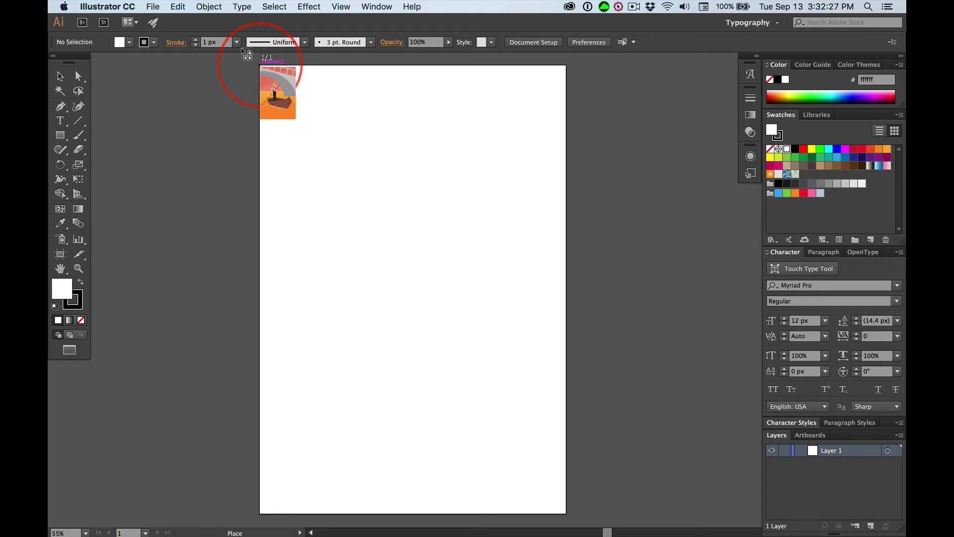
Place the background image from the artboard's upper-left corner, sized to fill the whole artboard
drag(244, 51, 549, 359)
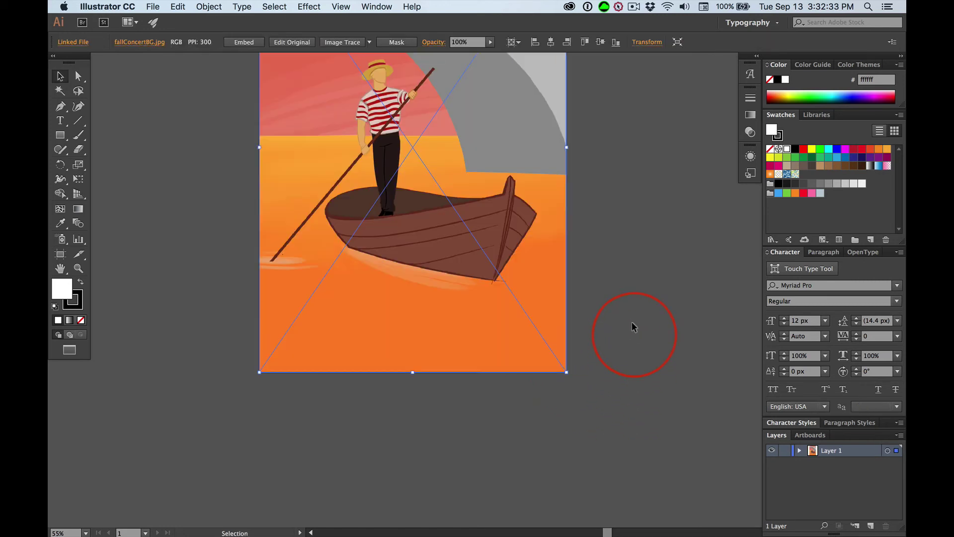
scroll(658, 287, up, 5)
scroll(658, 284, down, 2)
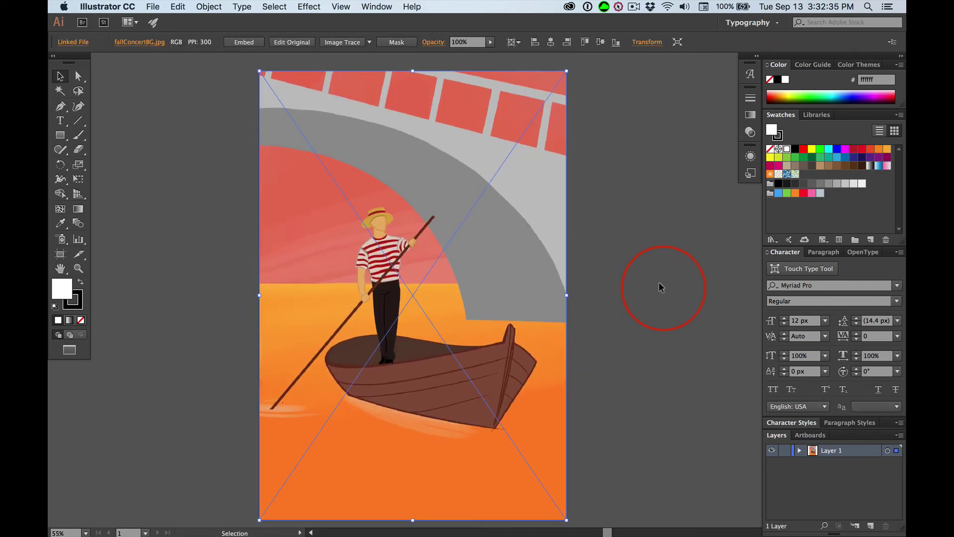
Embed the placed background image, lock Layer 1 and add a new layer above it
click(244, 43)
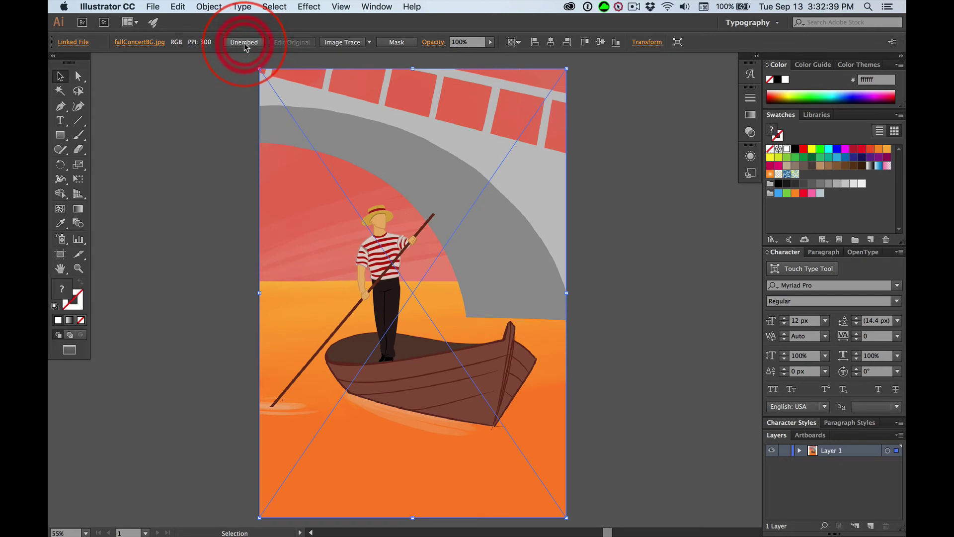
click(785, 450)
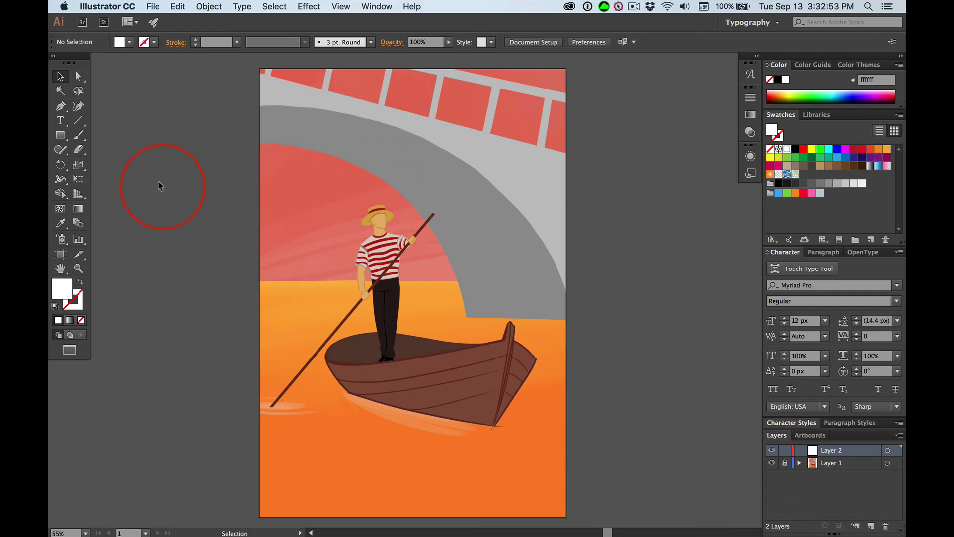
Save the document as fallConcert.ai in the posters/fallConcert folder under Documents, using the Illustrator CC version and default options
key(super+s)
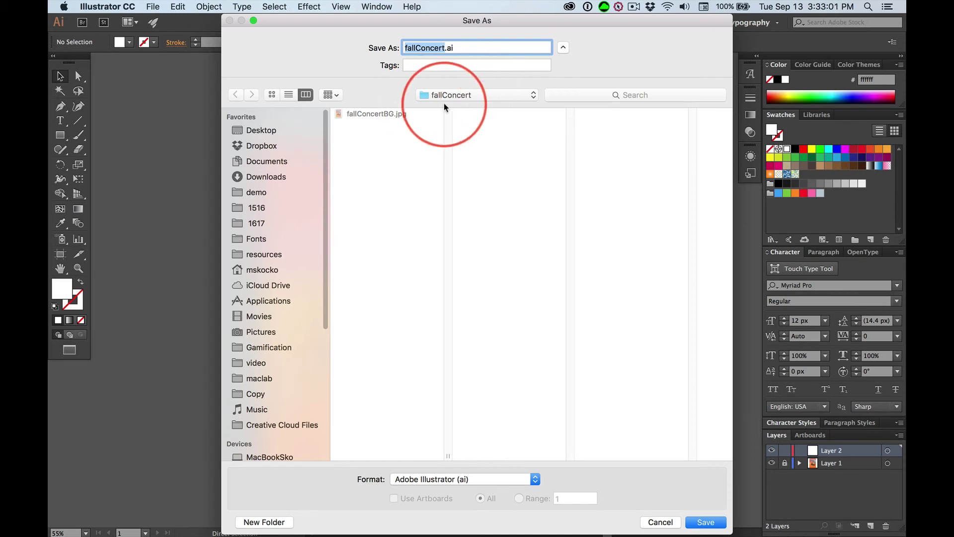
click(256, 163)
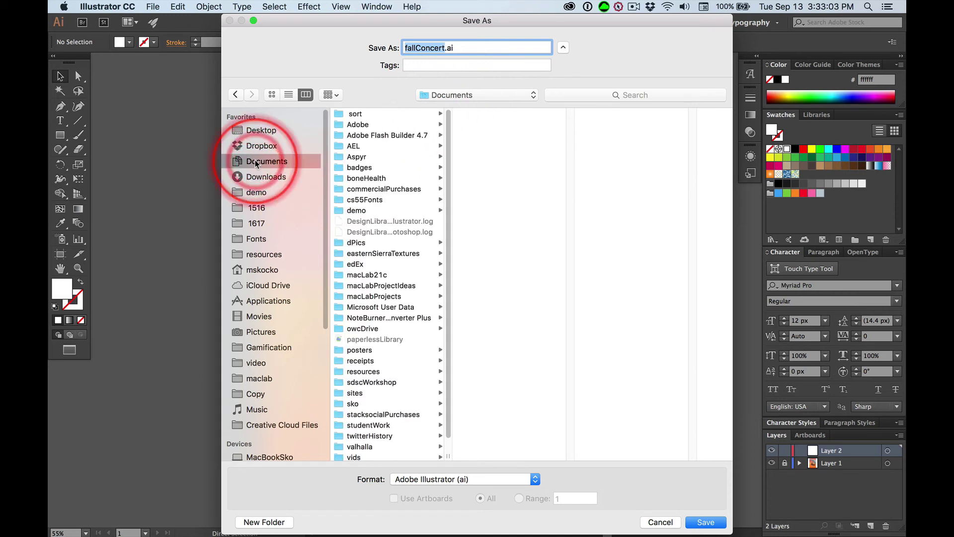
click(392, 350)
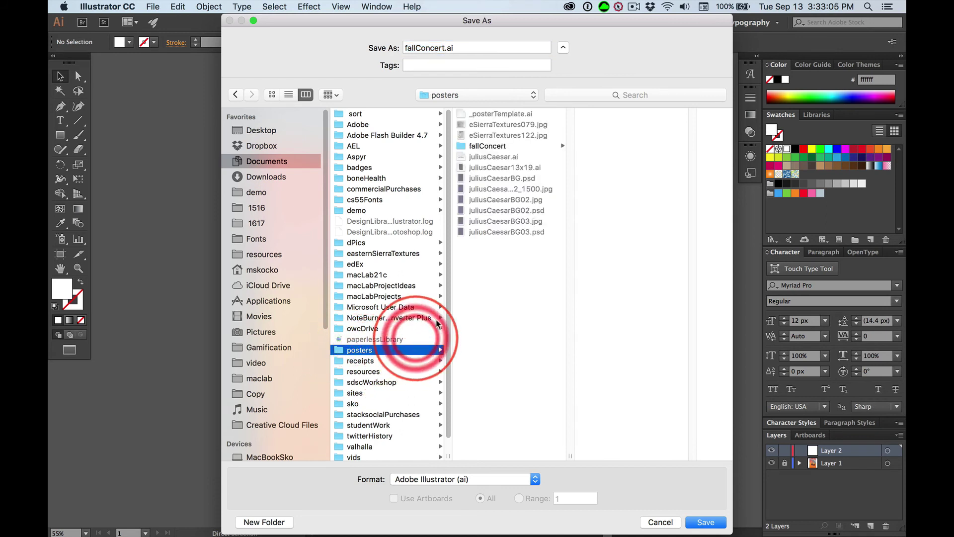
click(487, 146)
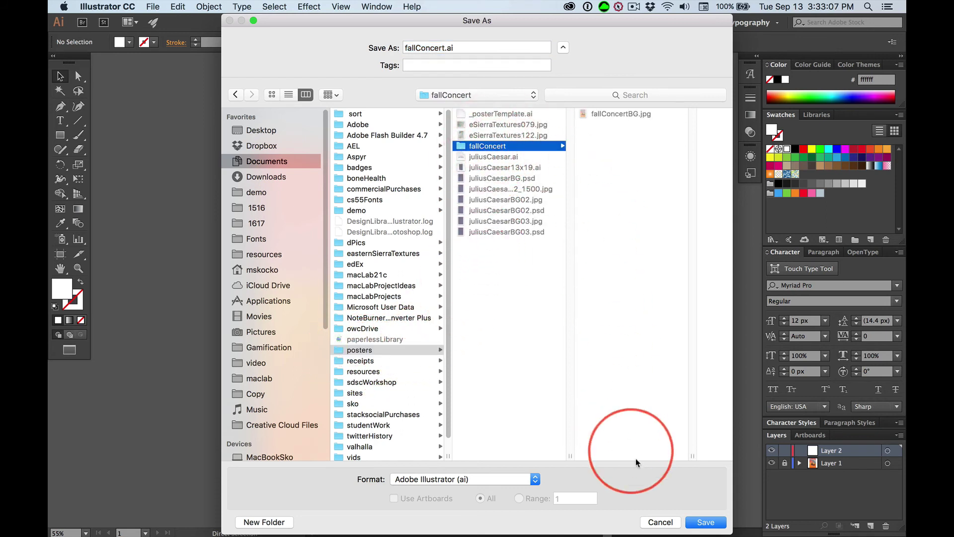
click(704, 521)
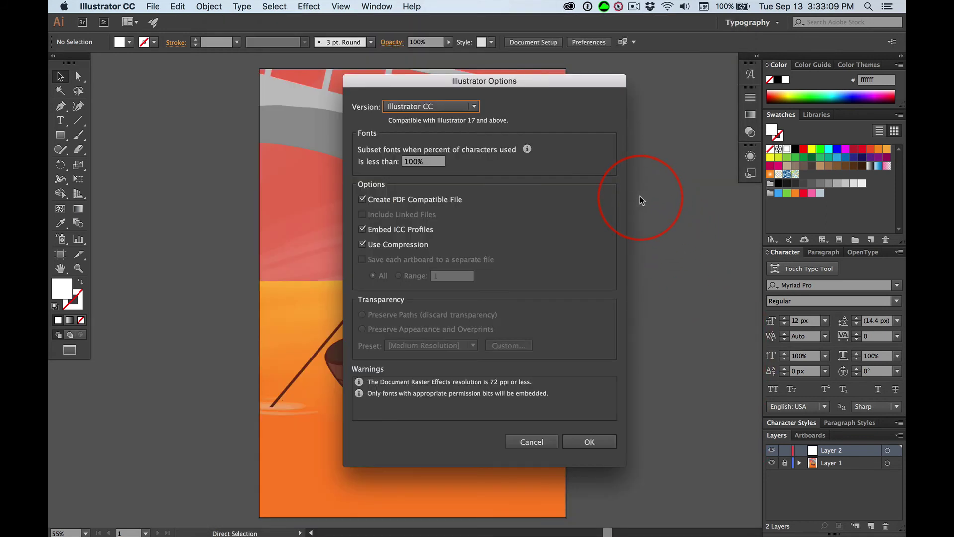
click(590, 443)
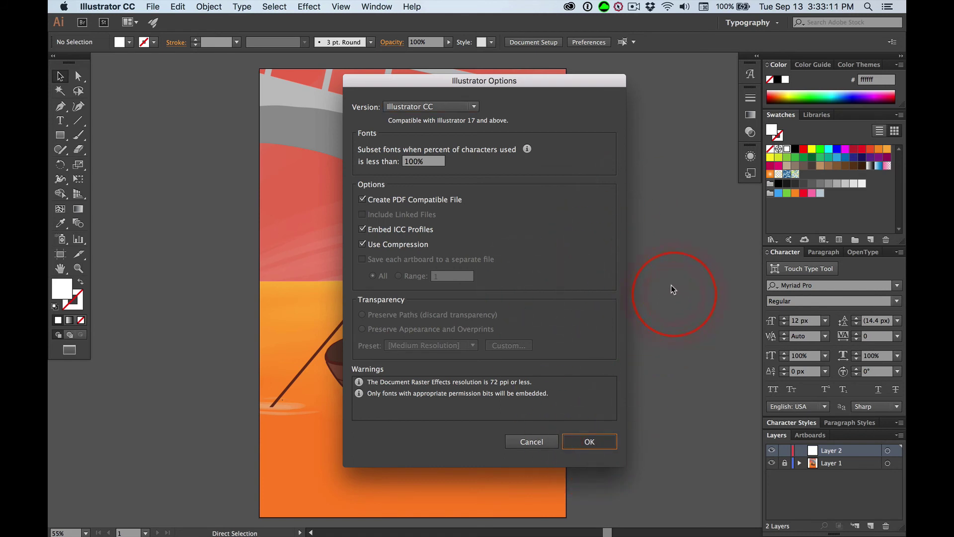
click(587, 438)
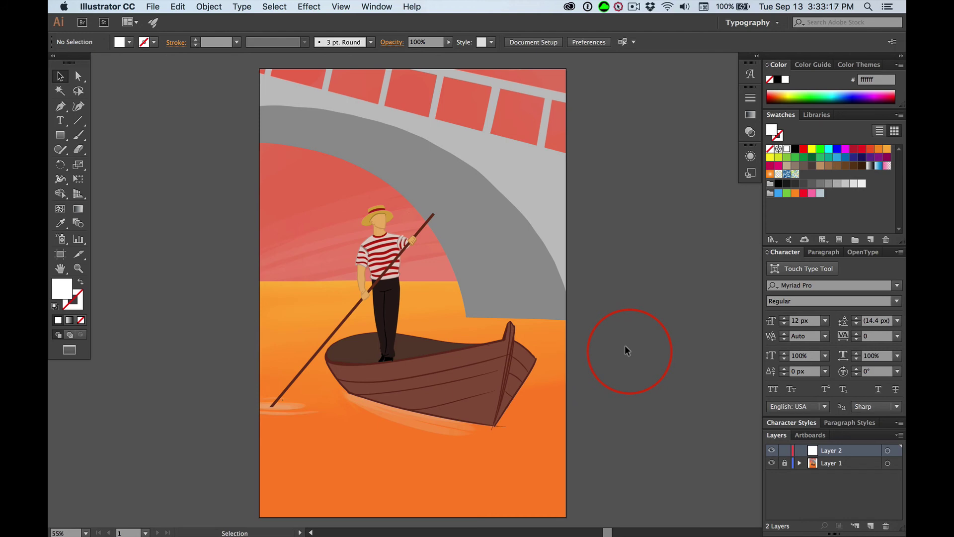
Switch to the browser, open The Mac Lab's Work gallery and examine the typography of its performing arts and concert posters
key(super+Tab)
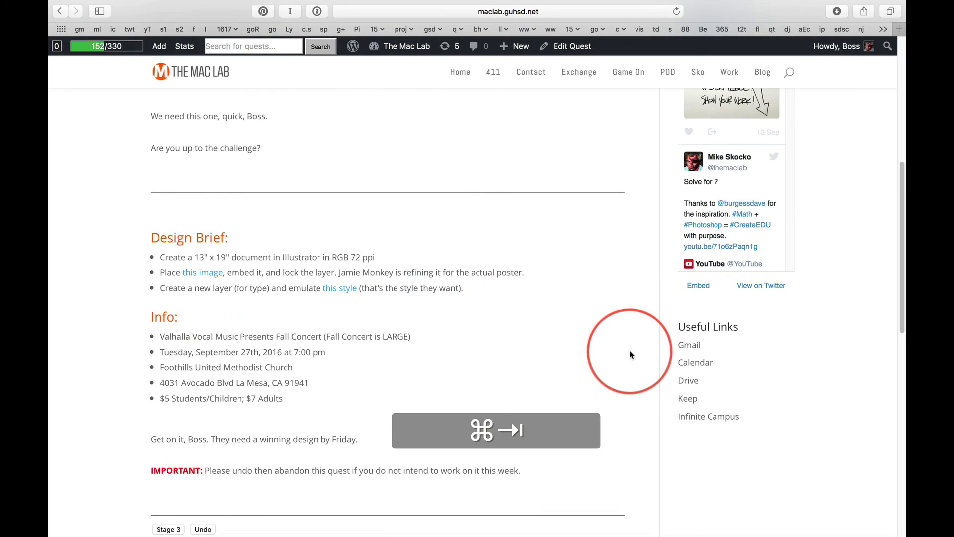
click(730, 72)
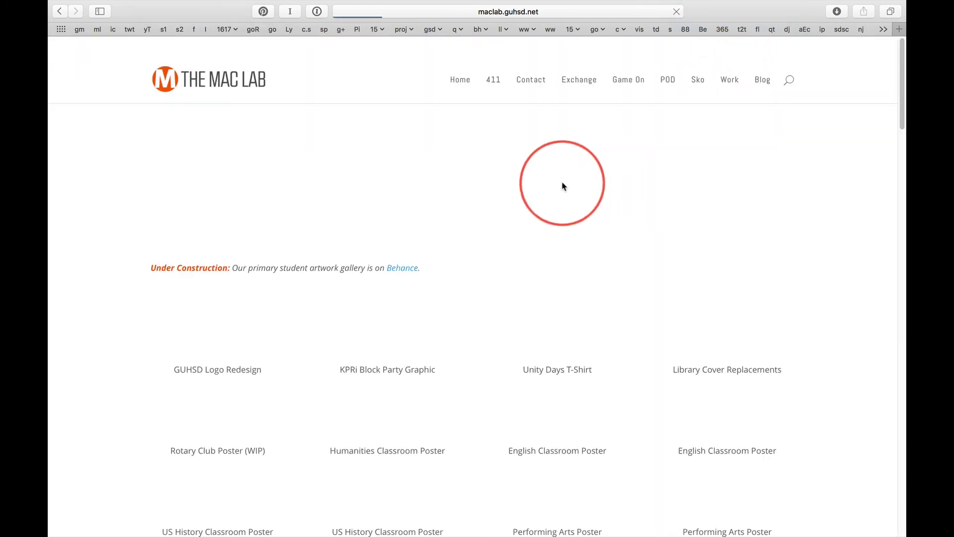
scroll(525, 372, down, 5)
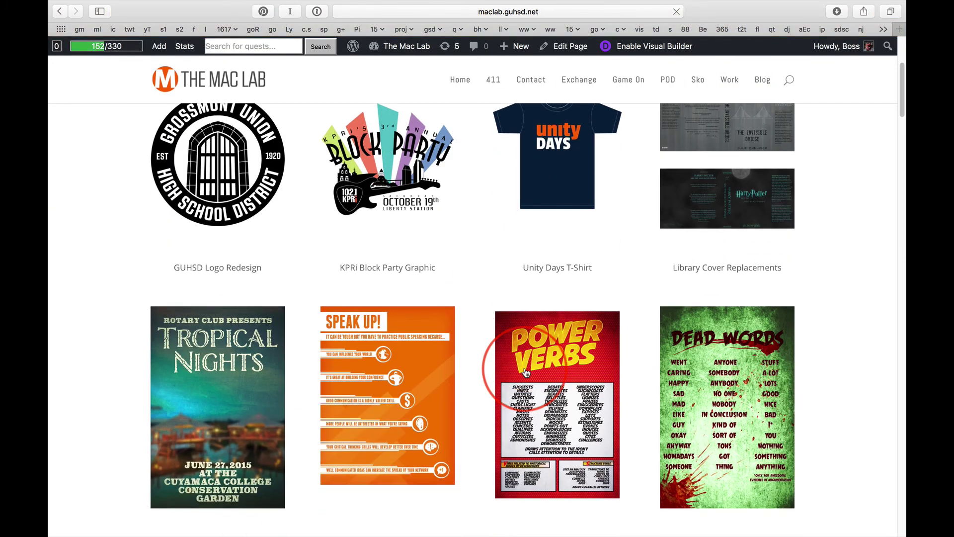
scroll(525, 372, down, 5)
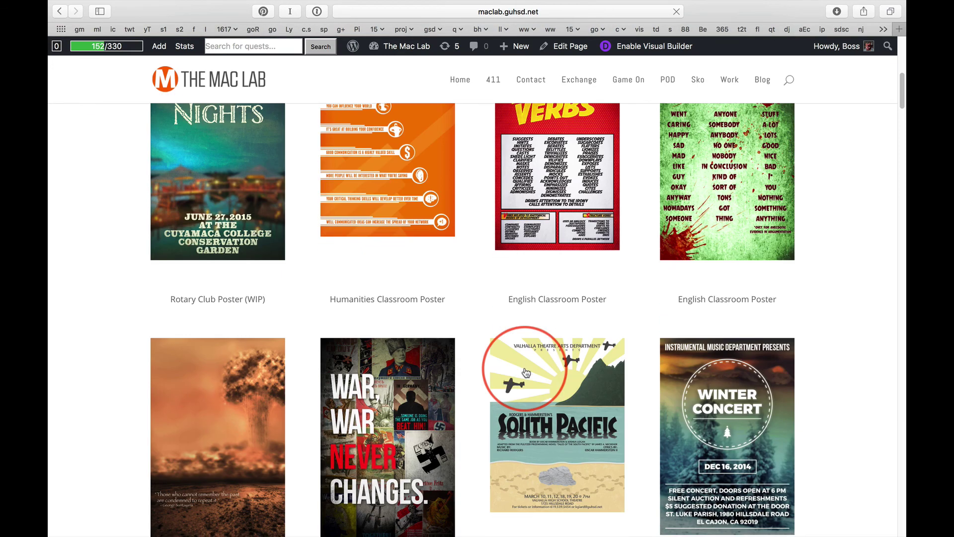
scroll(525, 373, down, 2)
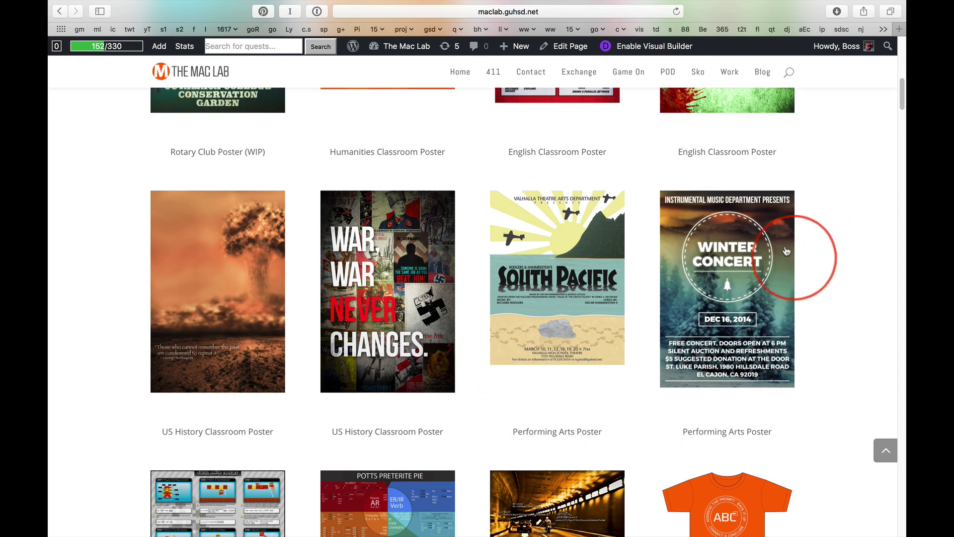
scroll(619, 293, down, 5)
scroll(621, 297, down, 3)
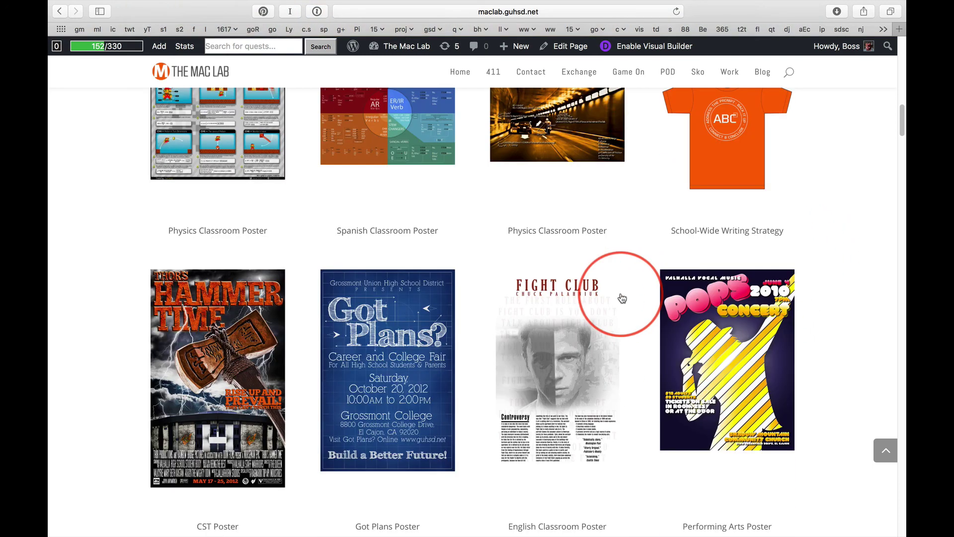
scroll(621, 297, down, 2)
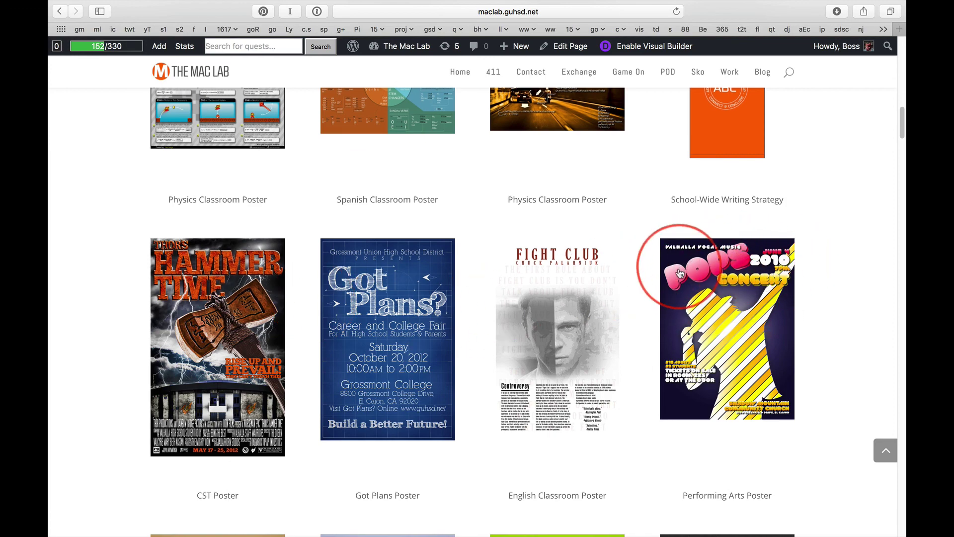
scroll(594, 332, down, 5)
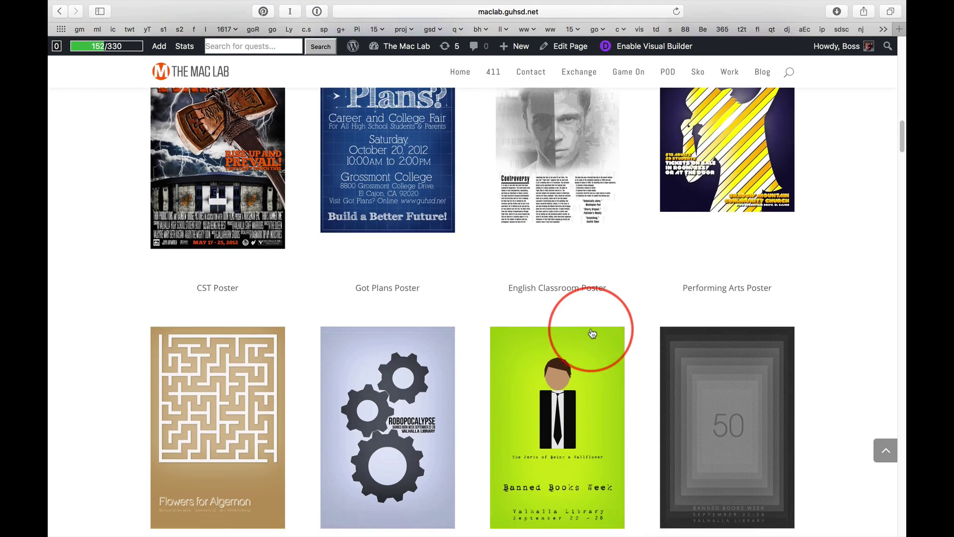
scroll(592, 332, down, 8)
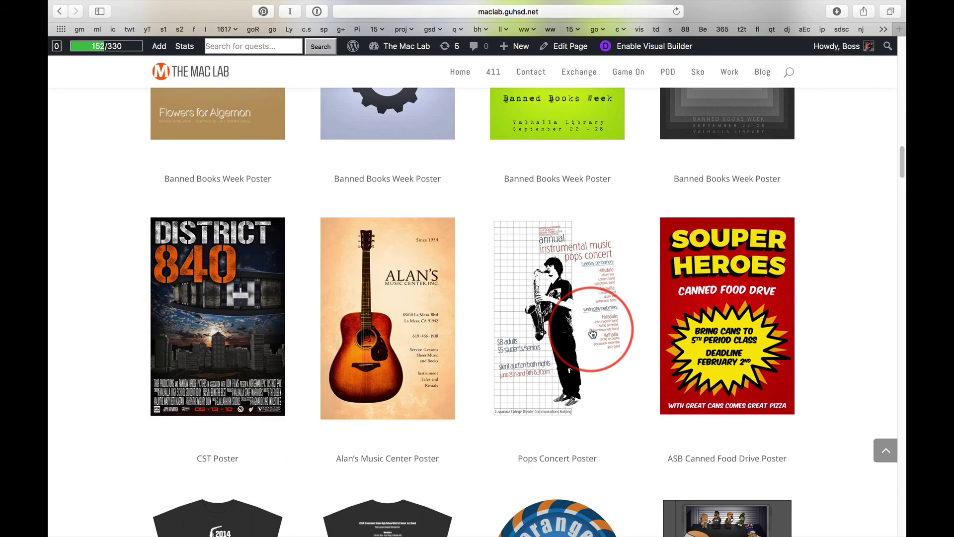
scroll(593, 332, down, 6)
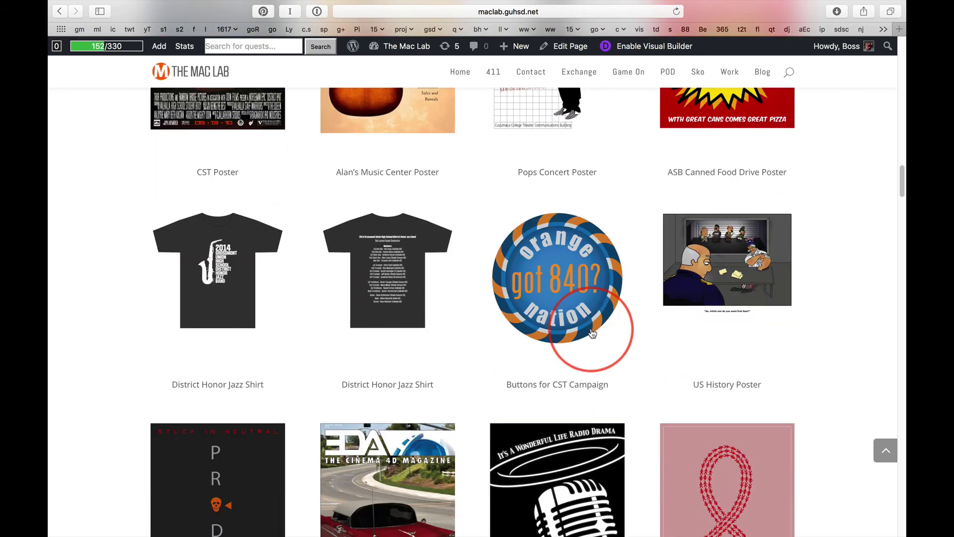
scroll(592, 332, down, 8)
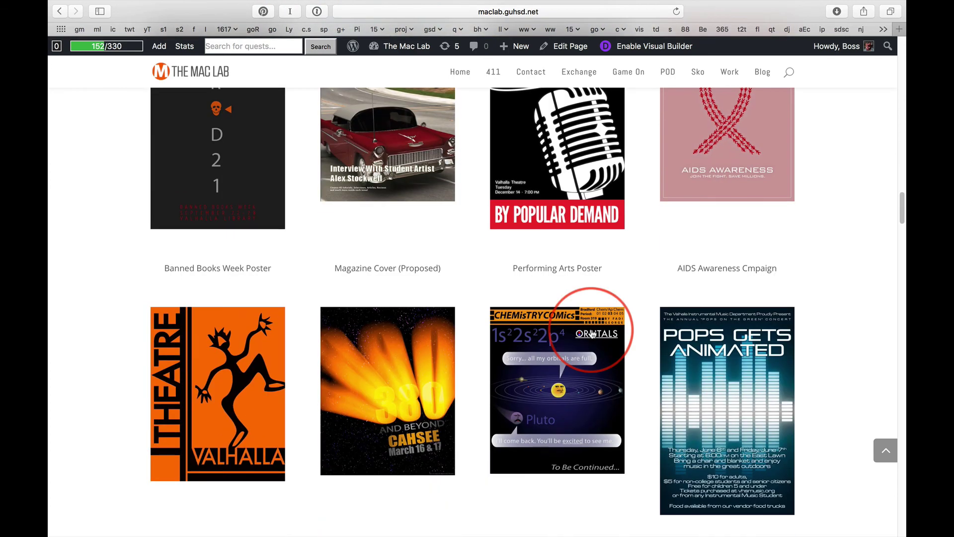
scroll(592, 333, down, 3)
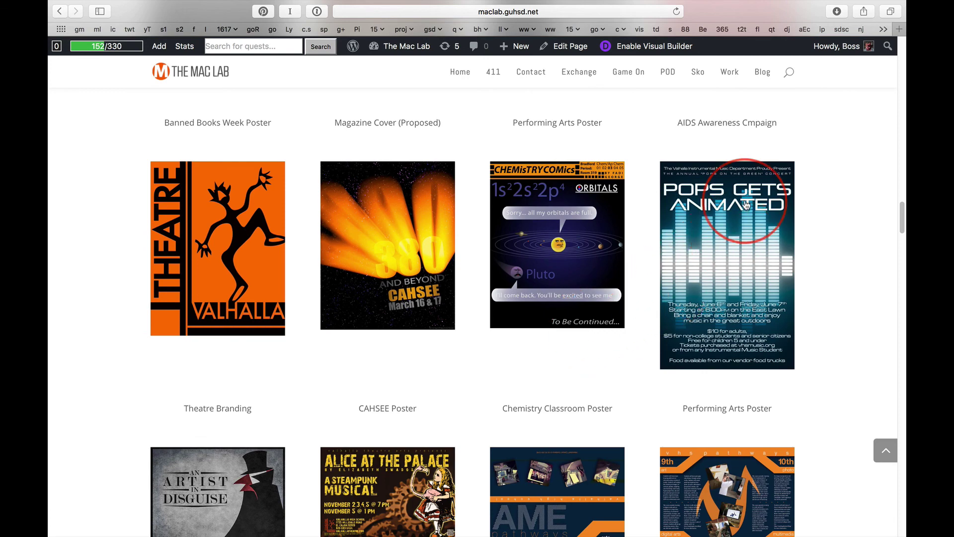
scroll(571, 315, down, 8)
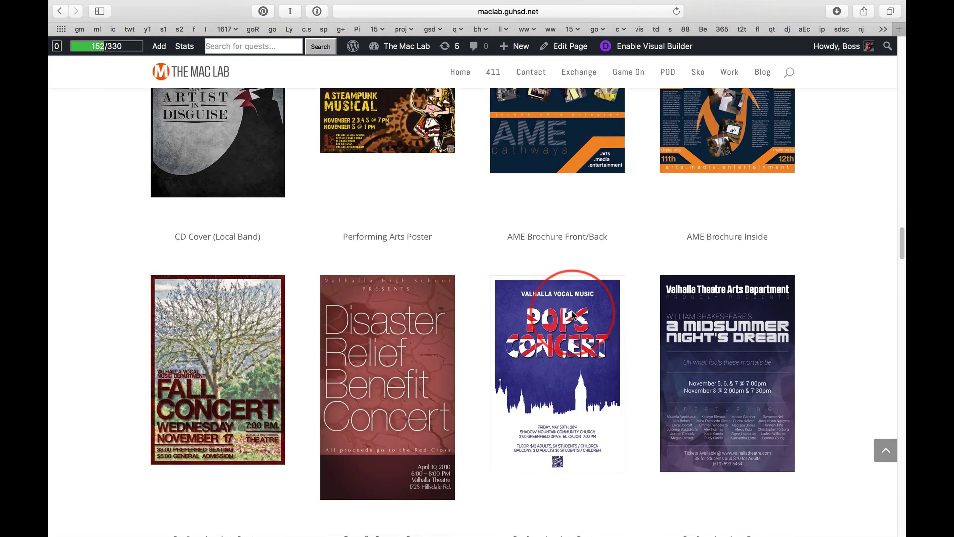
scroll(573, 314, down, 1)
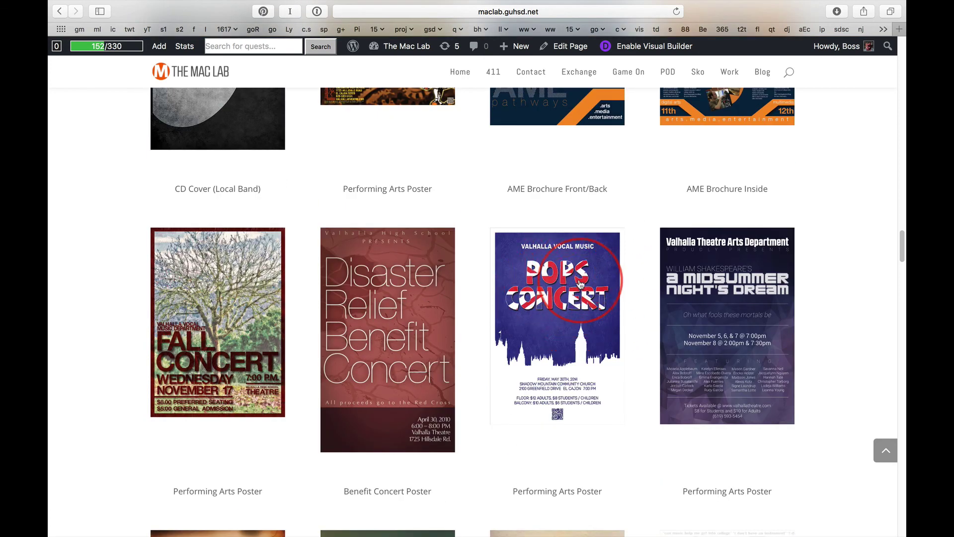